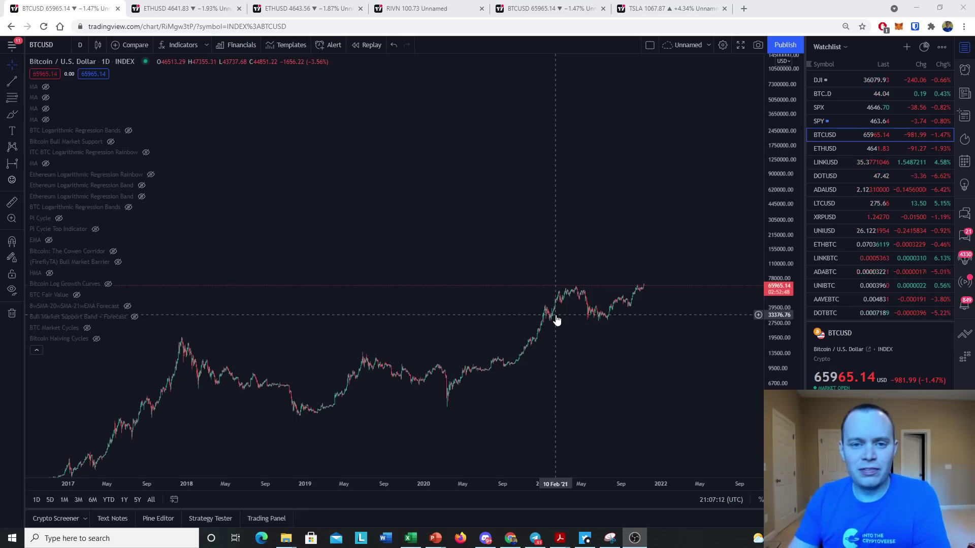
Examine Bitcoin's price history back to 2010 and through its past peaks, briefly overlaying the Bitcoin Bull Market Support indicator
scroll(348, 268, "down", 5)
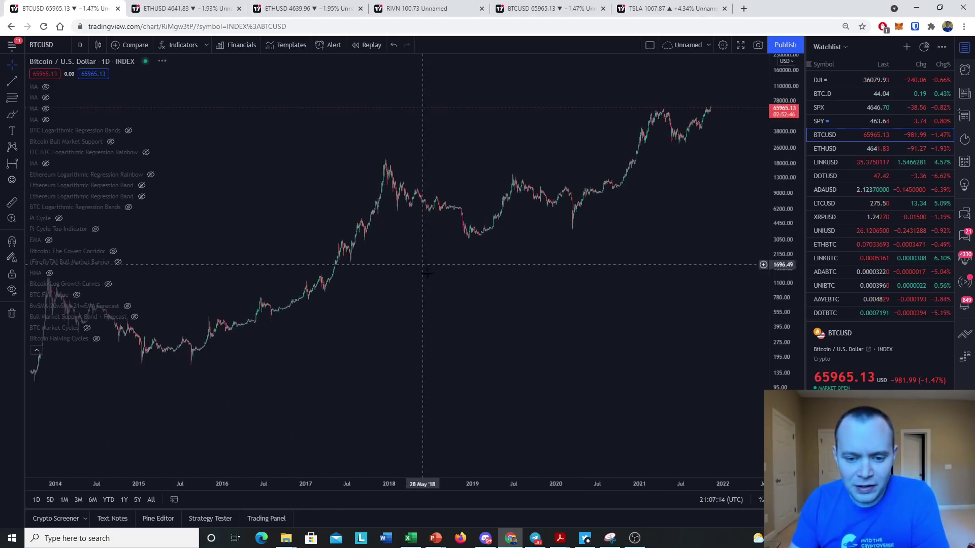
left_click_drag(424, 271, 508, 178)
left_click_drag(370, 325, 736, 122)
left_click_drag(406, 305, 559, 203)
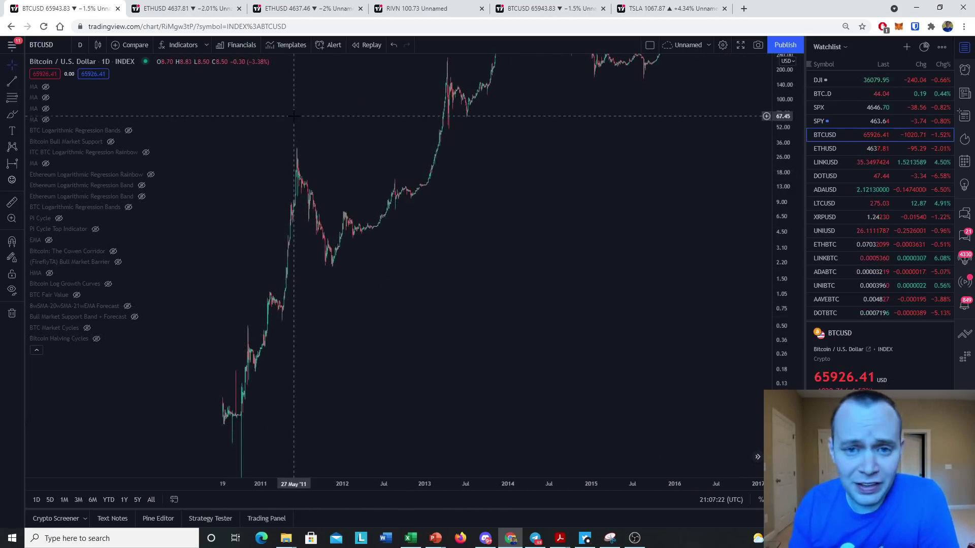
left_click_drag(588, 198, 481, 317)
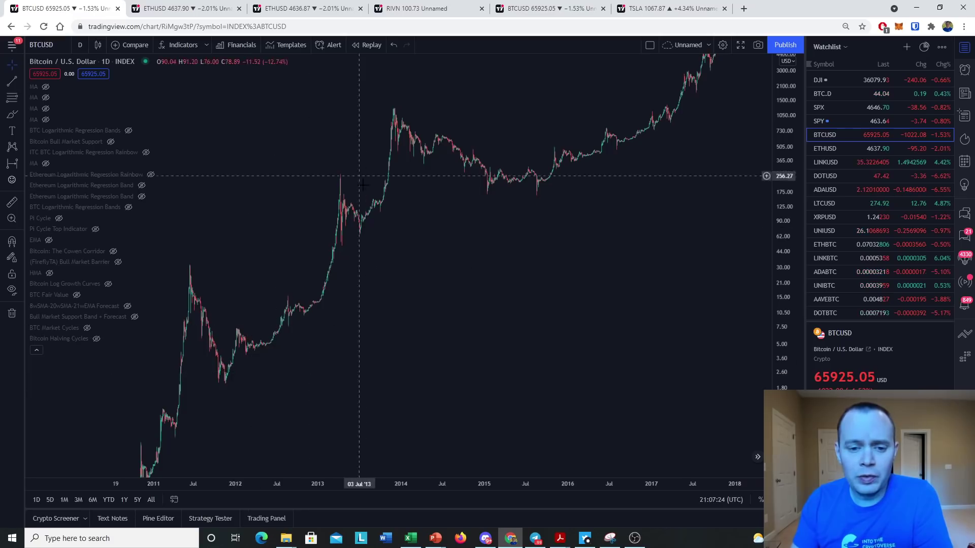
left_click_drag(510, 144, 322, 322)
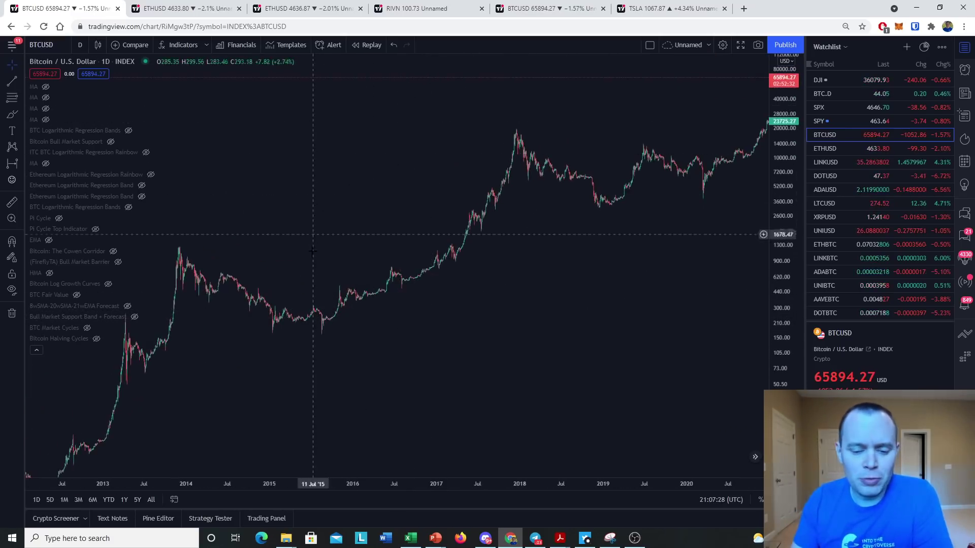
left_click(111, 142)
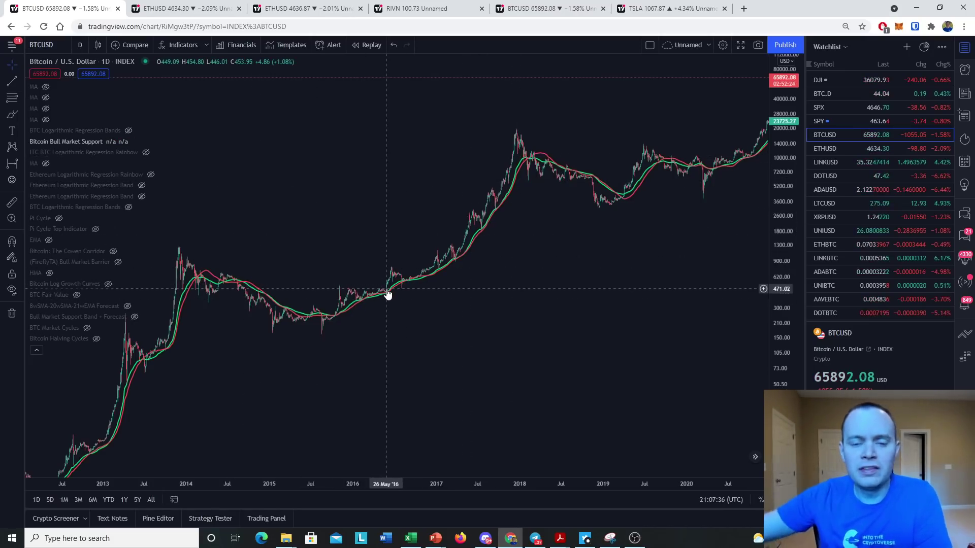
left_click(111, 142)
Show the BTC Market Cycles indicator on the BTCUSD chart with all its cycle curves in view
left_click_drag(581, 245, 662, 269)
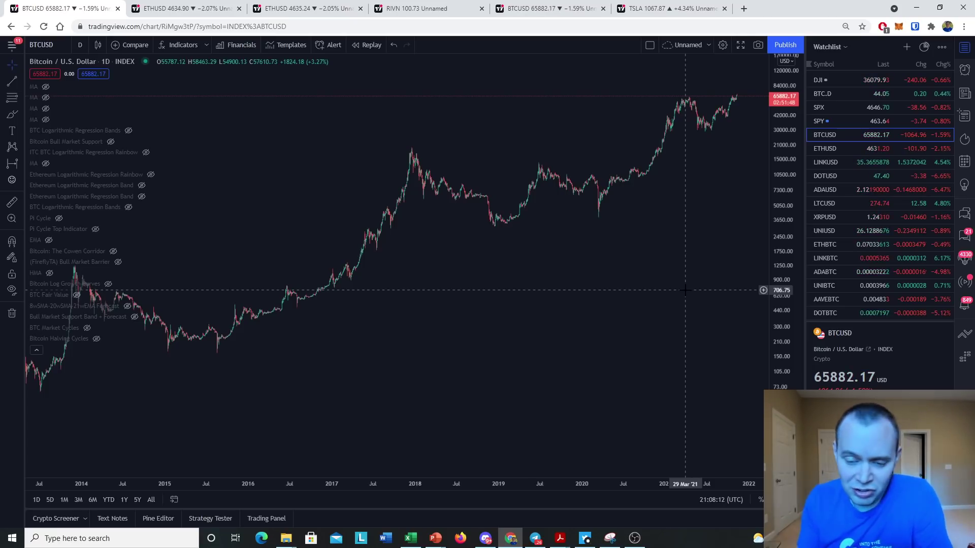
scroll(512, 309, "down", 3)
scroll(504, 305, "up", 4)
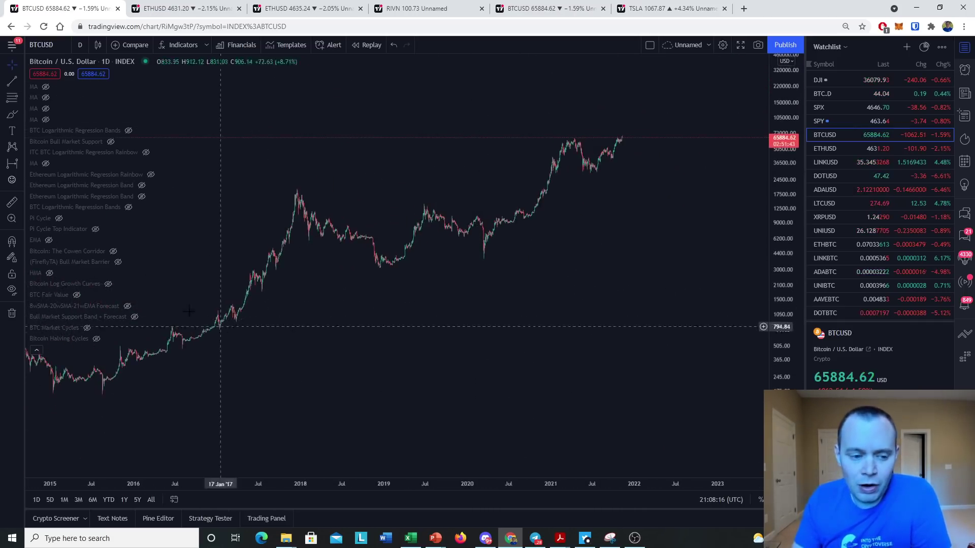
left_click(86, 328)
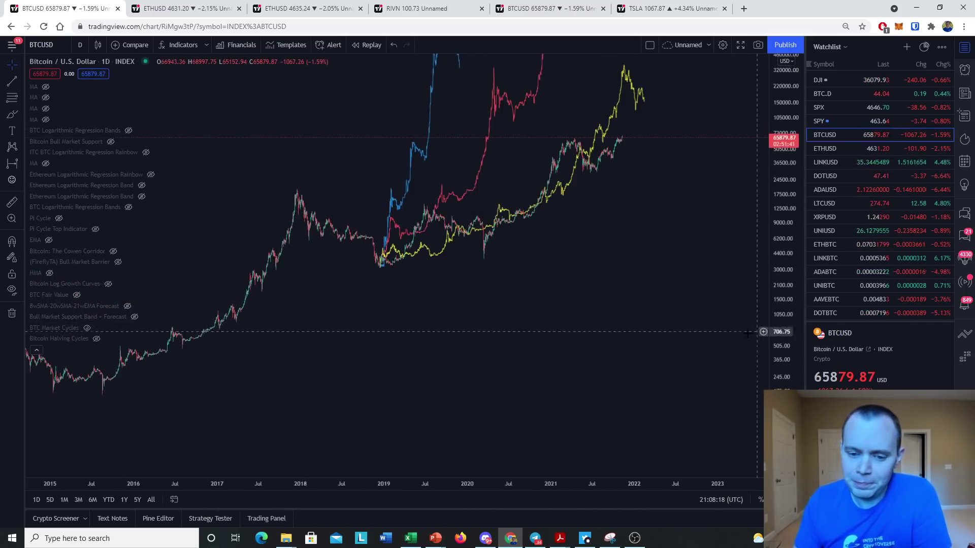
scroll(687, 285, "left", 6)
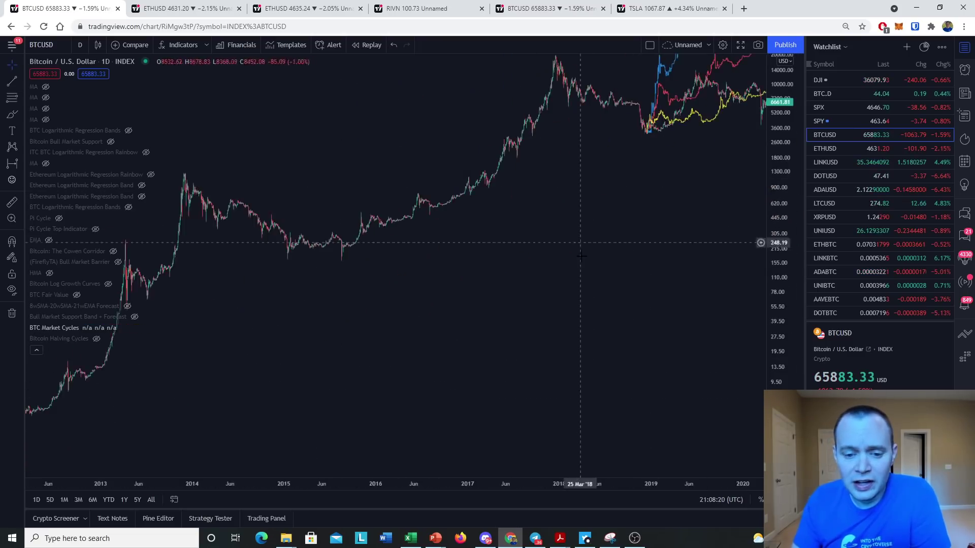
scroll(293, 406, "right", 3)
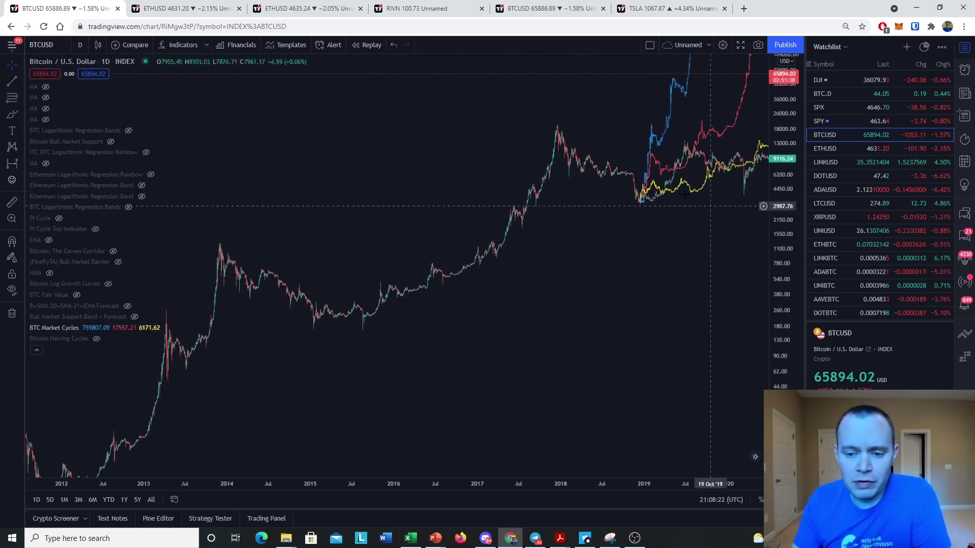
left_click_drag(713, 239, 450, 406)
scroll(589, 314, "up", 3)
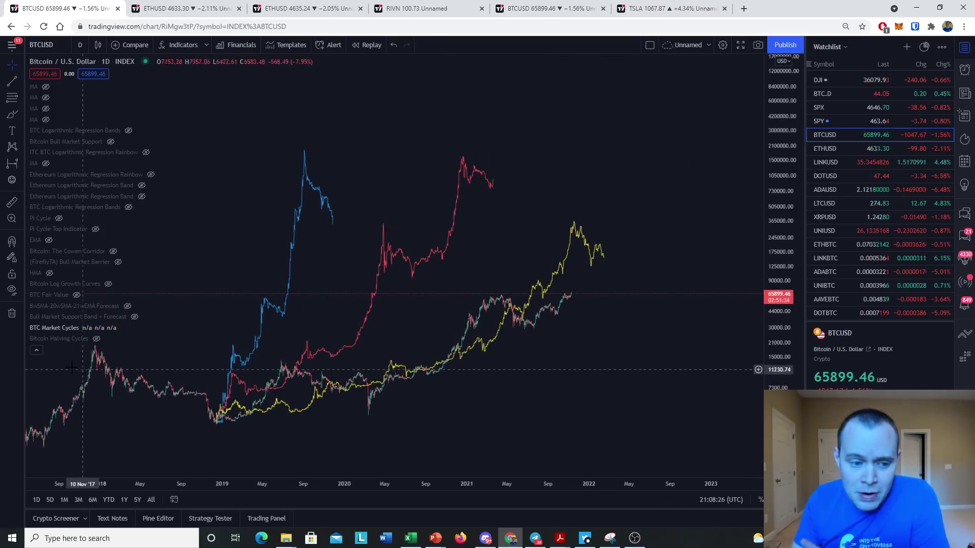
Collapse the chart's indicator list and adjust the price scale around the cycle curves
left_click(37, 350)
left_click_drag(772, 239, 771, 272)
double_click(771, 272)
Circle Bitcoin's early-2021 peak with the brush, stroke an arc under the mid-2021 dip, and remove the drawings
left_click(11, 114)
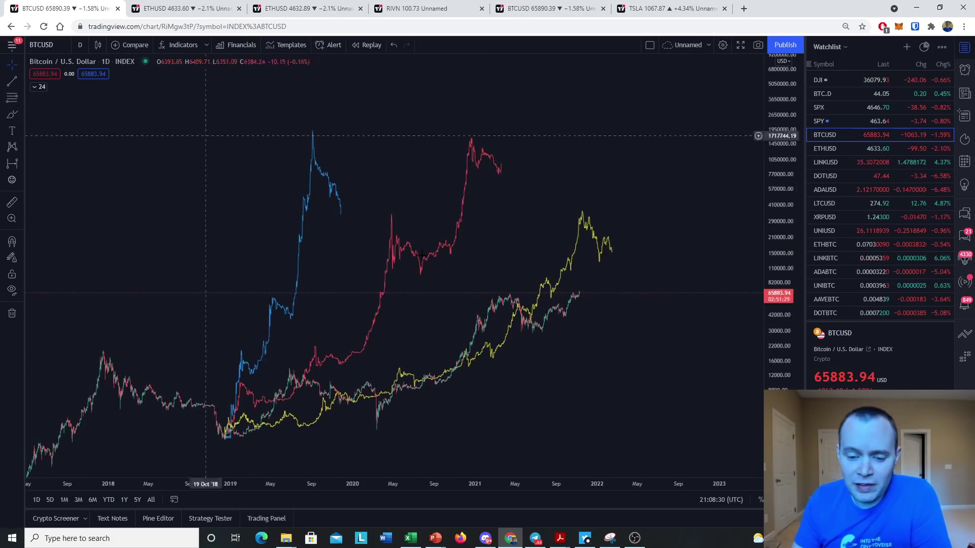
mouse_move(515, 297)
left_mouse_down()
mouse_move(488, 290)
mouse_move(523, 304)
mouse_move(517, 292)
mouse_move(553, 345)
left_mouse_up()
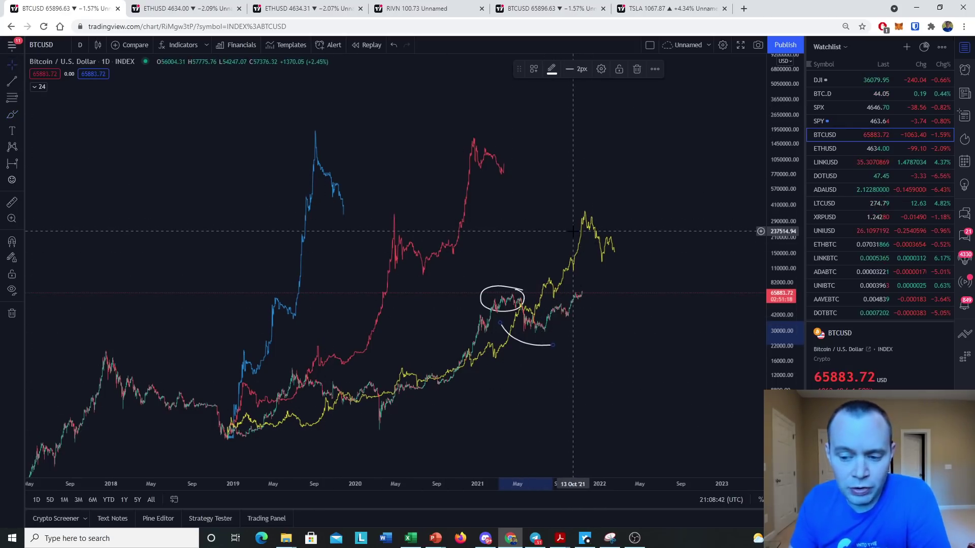
right_click(539, 224)
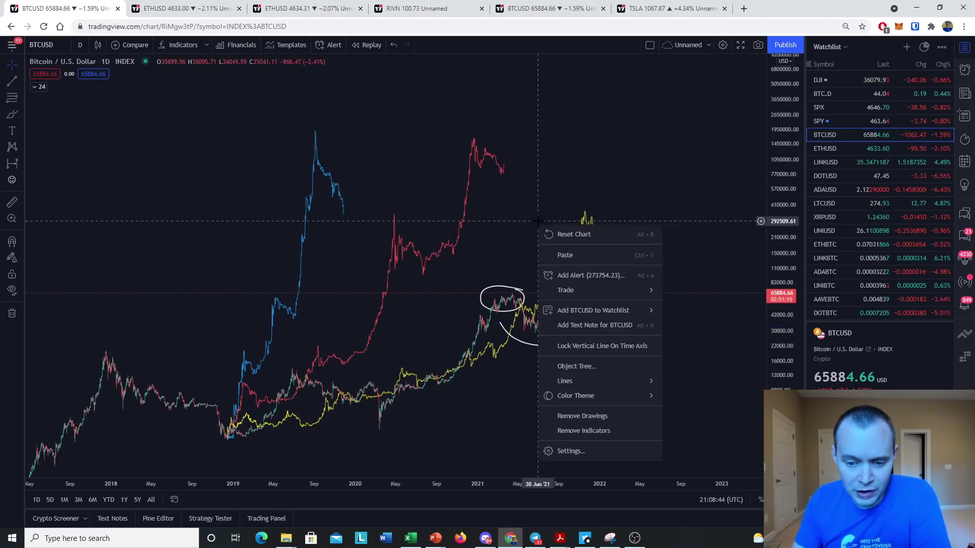
left_click(596, 420)
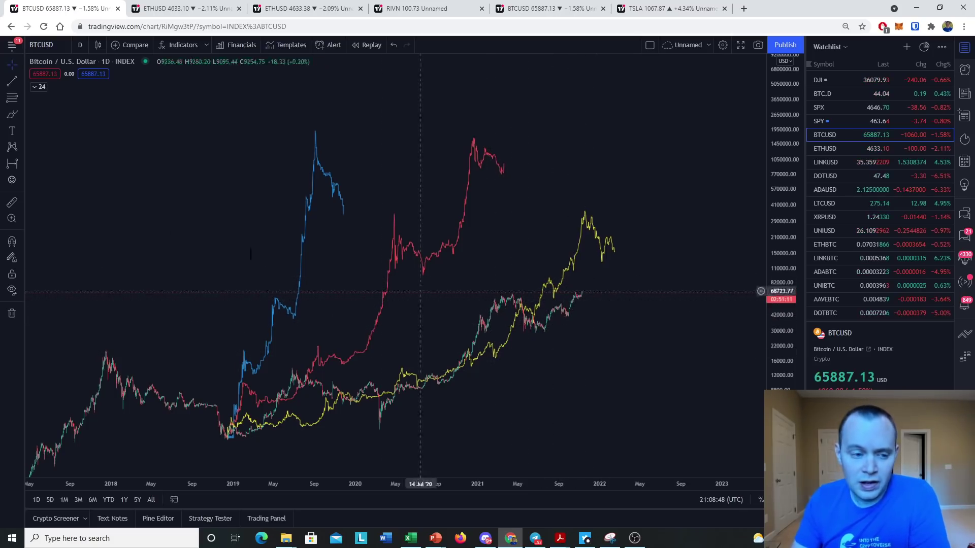
Measure the date range from 14 April 2021 to 21 October 2021 on the price curve, and remove the measurement
left_click(11, 166)
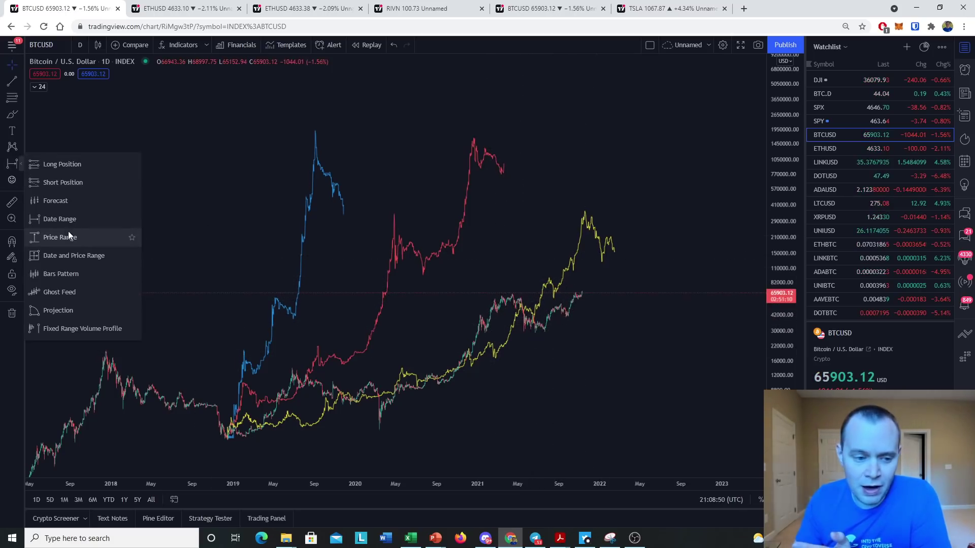
left_click(59, 219)
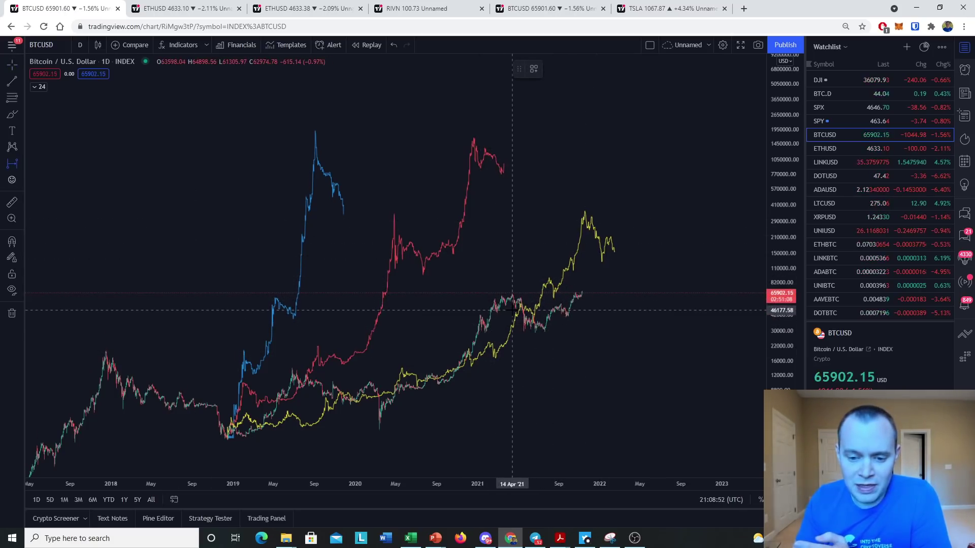
left_click(511, 309)
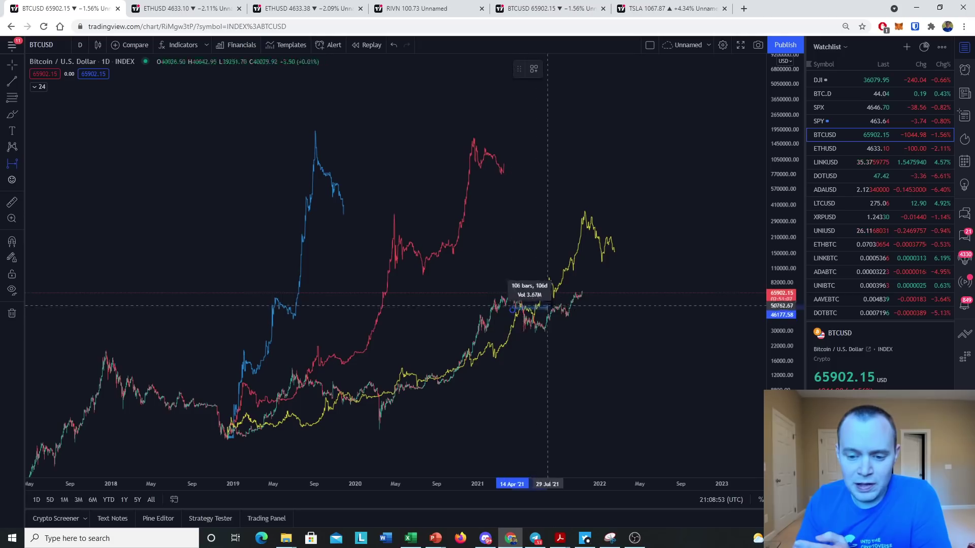
left_click(576, 291)
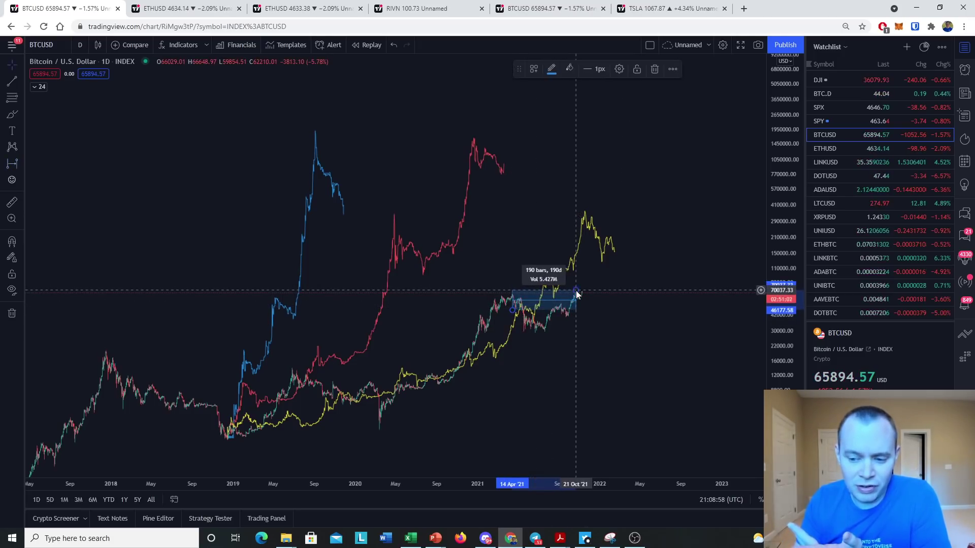
right_click(638, 276)
left_click(689, 467)
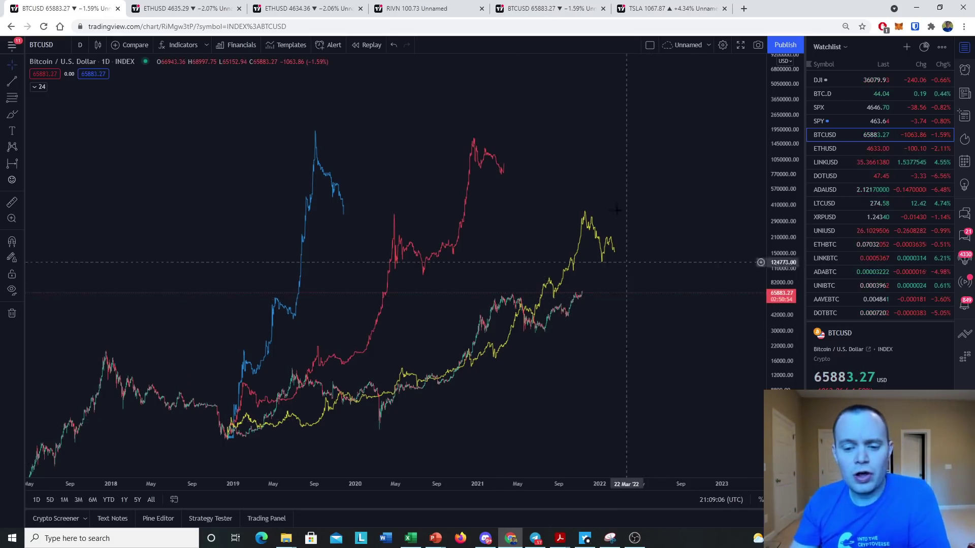
Circle the early-2021 price top with the brush and delete the circle
left_click(10, 117)
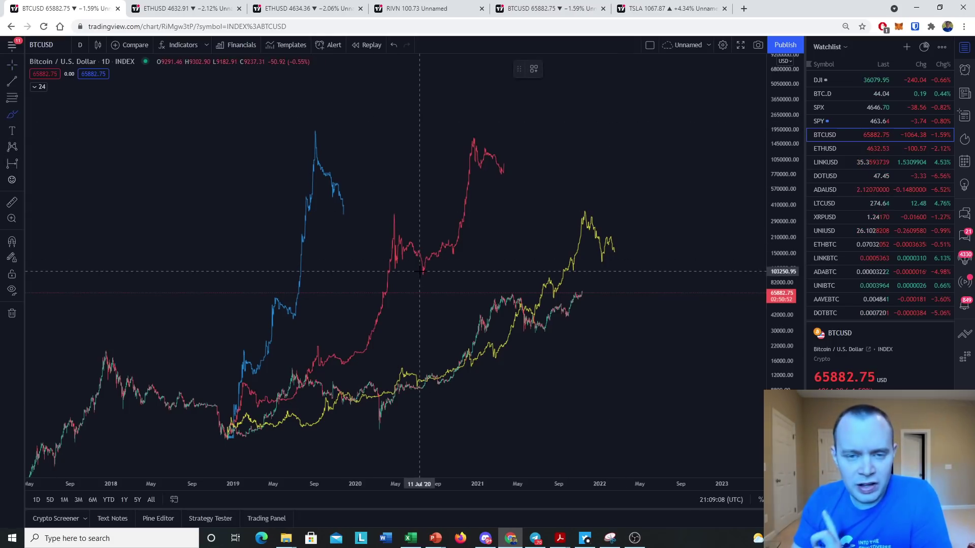
mouse_move(515, 294)
left_mouse_down()
mouse_move(495, 295)
mouse_move(523, 306)
mouse_move(518, 296)
left_mouse_up()
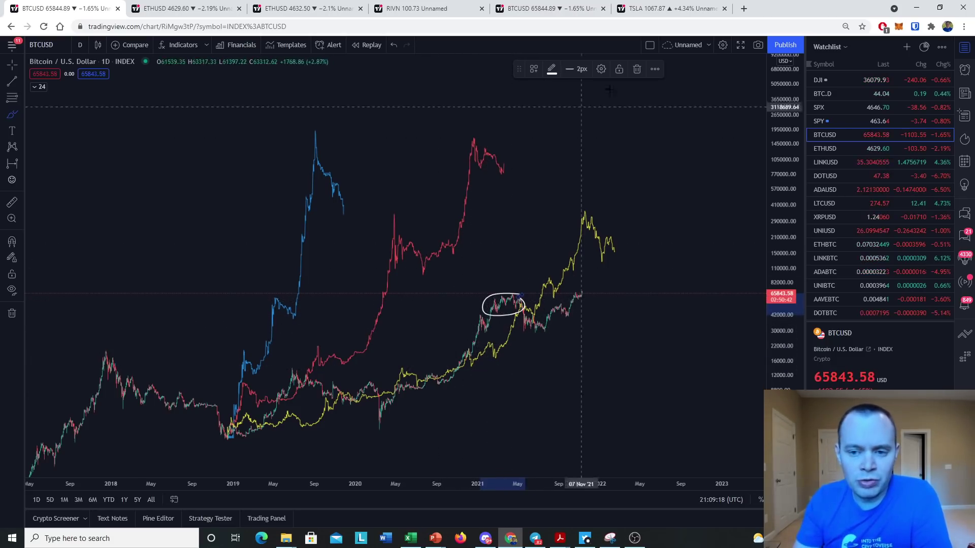
left_click(636, 69)
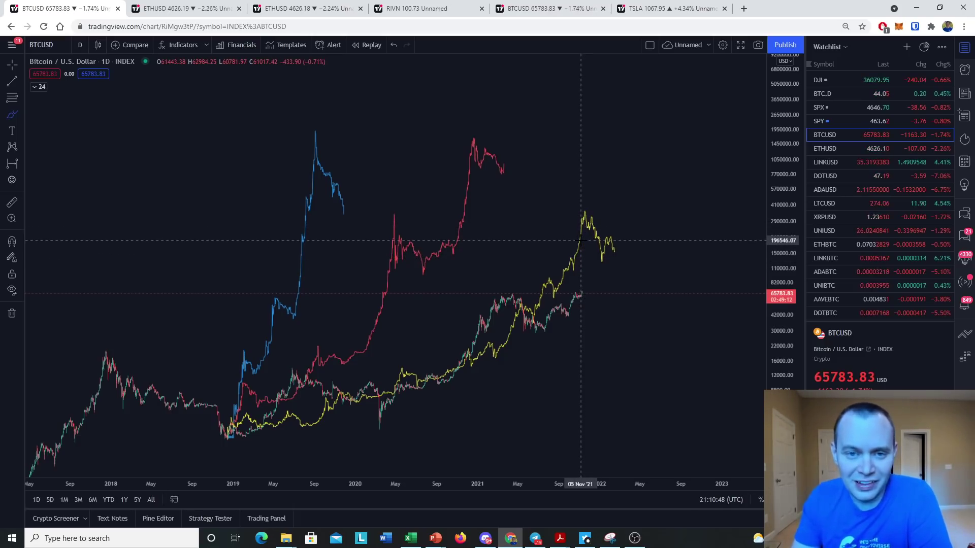
scroll(580, 240, "up", 2)
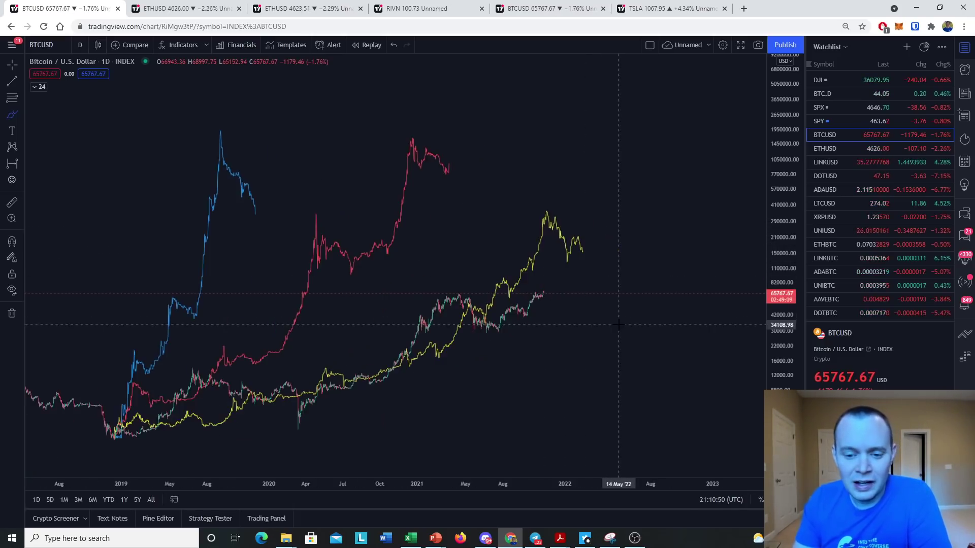
left_click_drag(558, 391, 619, 376)
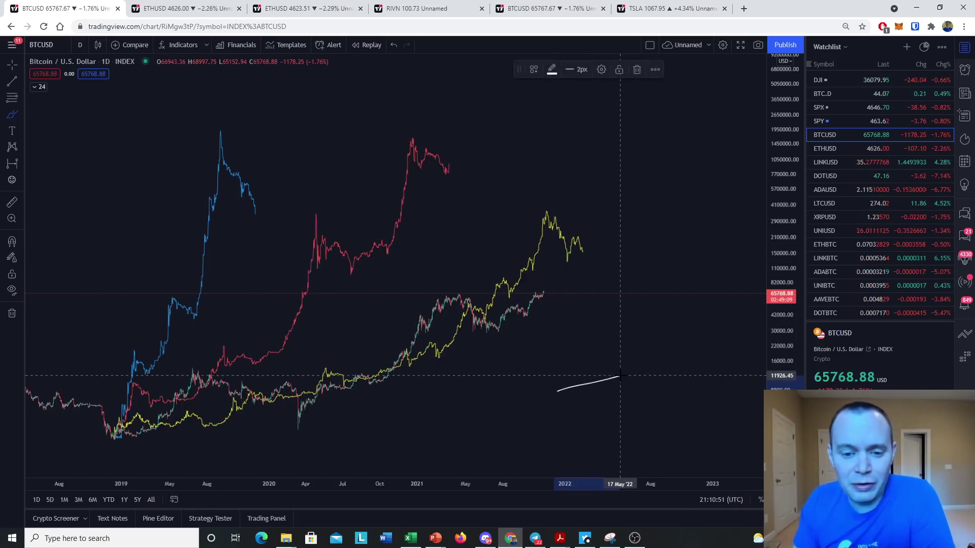
left_click(637, 69)
Switch the chart's price scale from logarithmic to linear, keeping all the cycle curves in view
left_click(12, 64)
left_click_drag(315, 237, 348, 237)
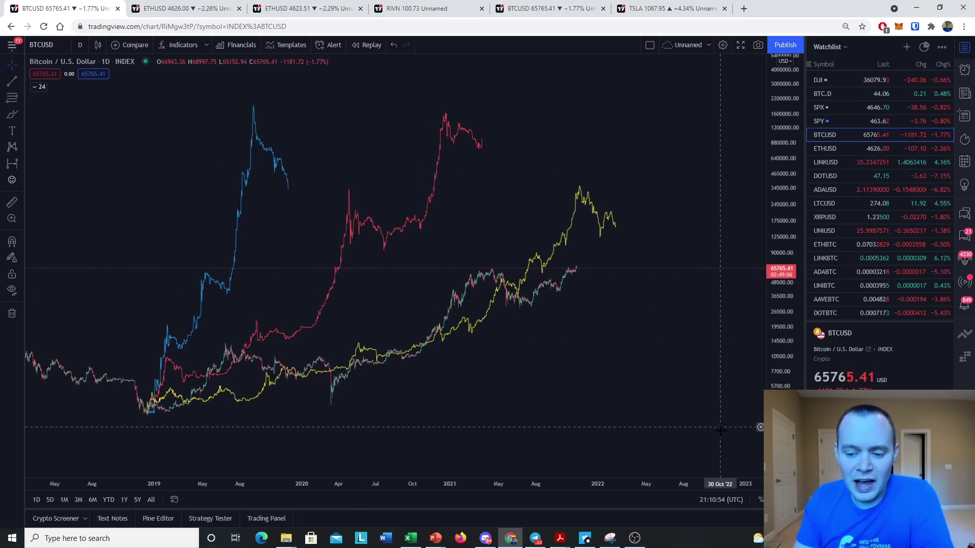
left_click_drag(542, 378, 624, 385)
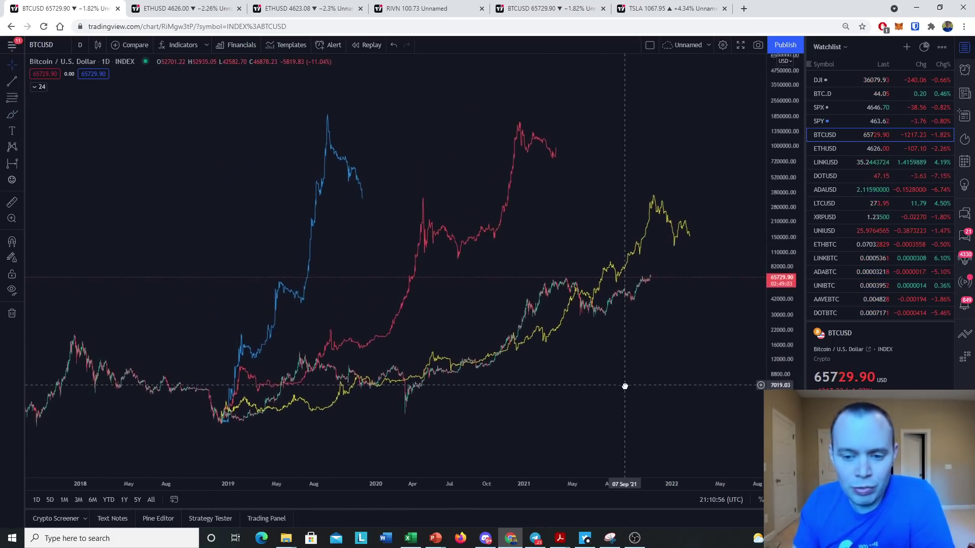
left_click(773, 499)
mouse_move(681, 405)
left_mouse_down()
mouse_move(662, 272)
mouse_move(787, 232)
mouse_move(783, 283)
mouse_move(733, 333)
mouse_move(737, 316)
left_mouse_up()
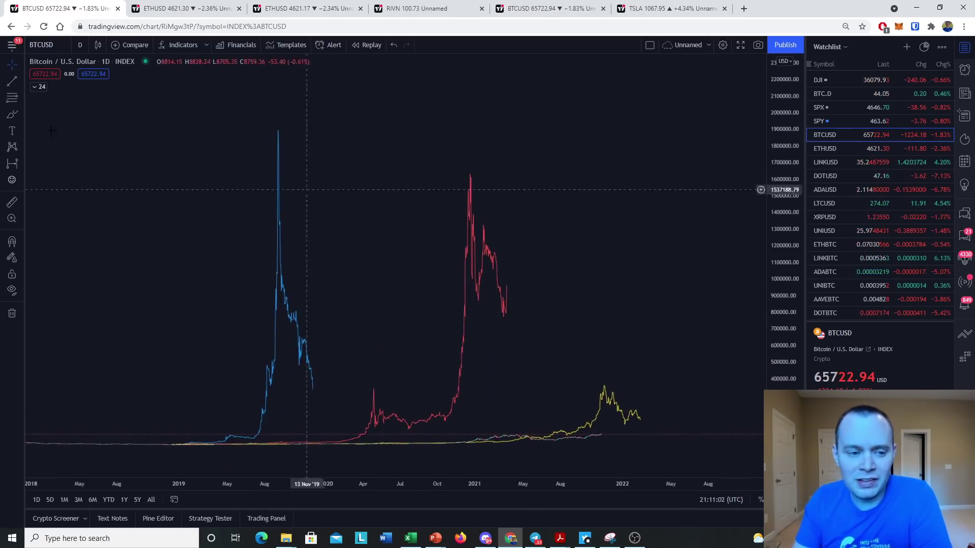
Handwrite the labels 1, 2, 3 and 4 beside the blue, red, yellow and current Bitcoin cycle curves with the brush
left_click(11, 114)
left_click_drag(291, 108, 293, 143)
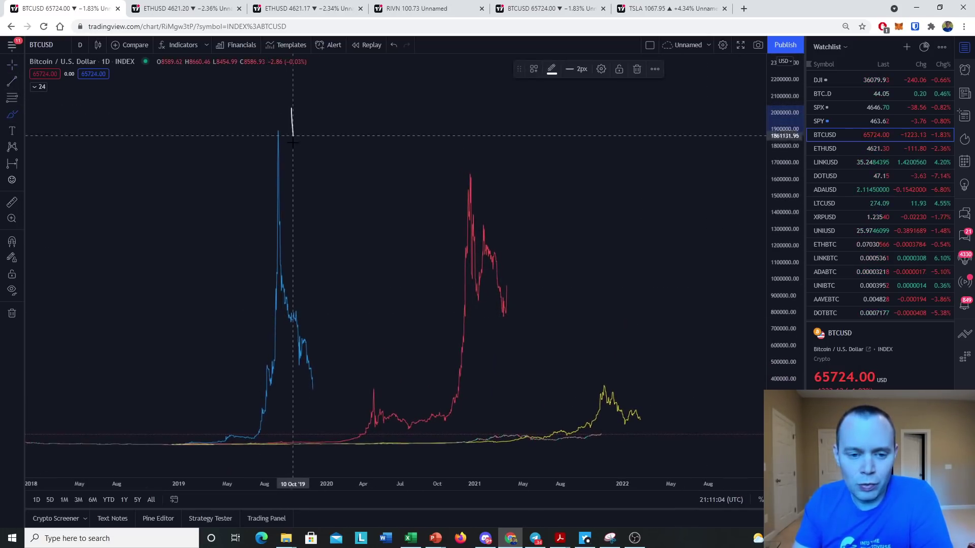
left_click_drag(473, 146, 498, 174)
mouse_move(601, 358)
left_mouse_down()
mouse_move(621, 364)
mouse_move(609, 379)
left_mouse_up()
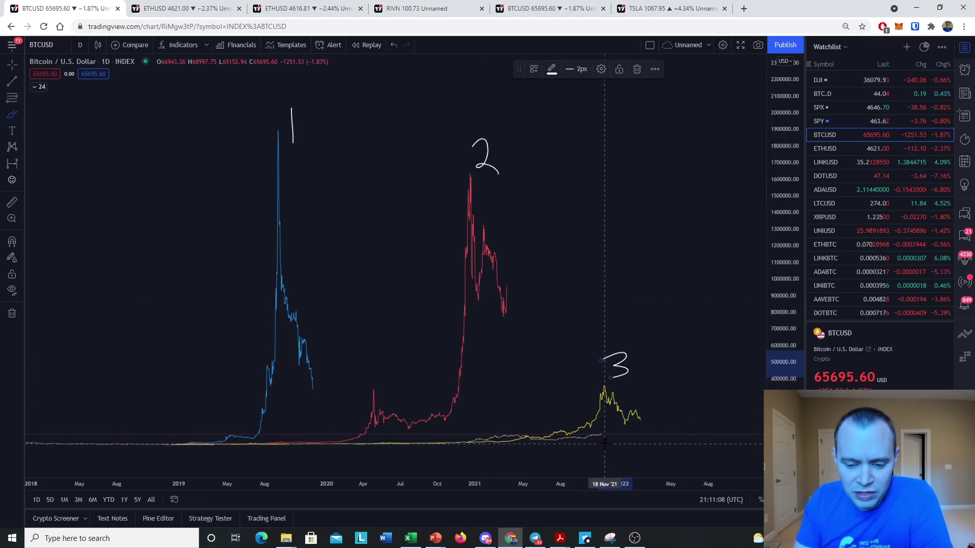
left_click_drag(610, 432, 616, 457)
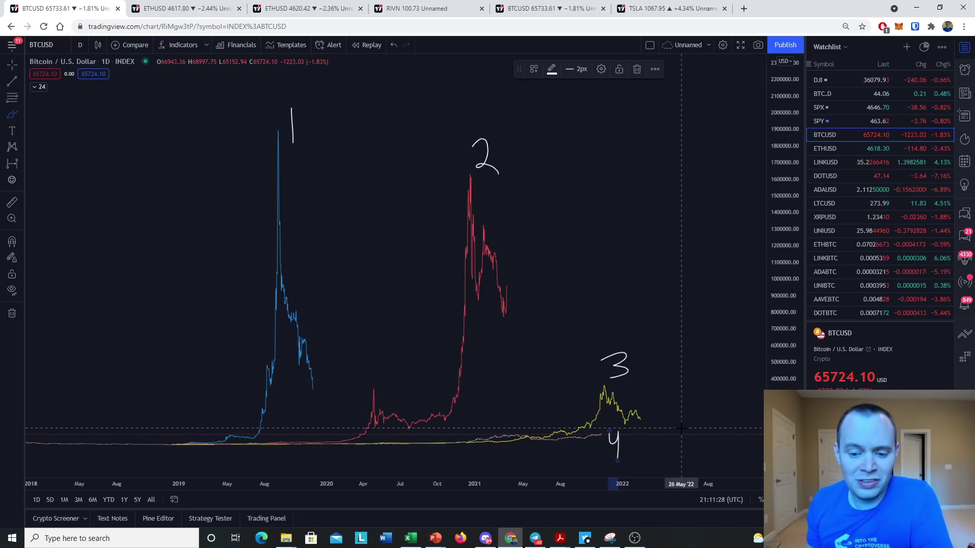
Circle the flat stretch of the curves from late 2019 to late 2021 with the brush and undo the circle
left_click(10, 64)
left_click(11, 115)
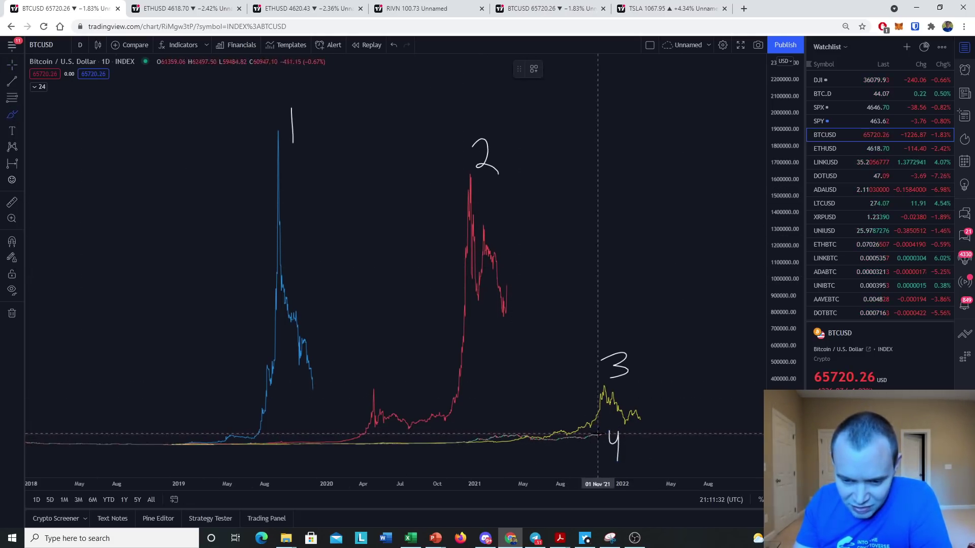
mouse_move(585, 434)
left_mouse_down()
mouse_move(338, 438)
mouse_move(347, 460)
mouse_move(568, 457)
mouse_move(585, 434)
left_mouse_up()
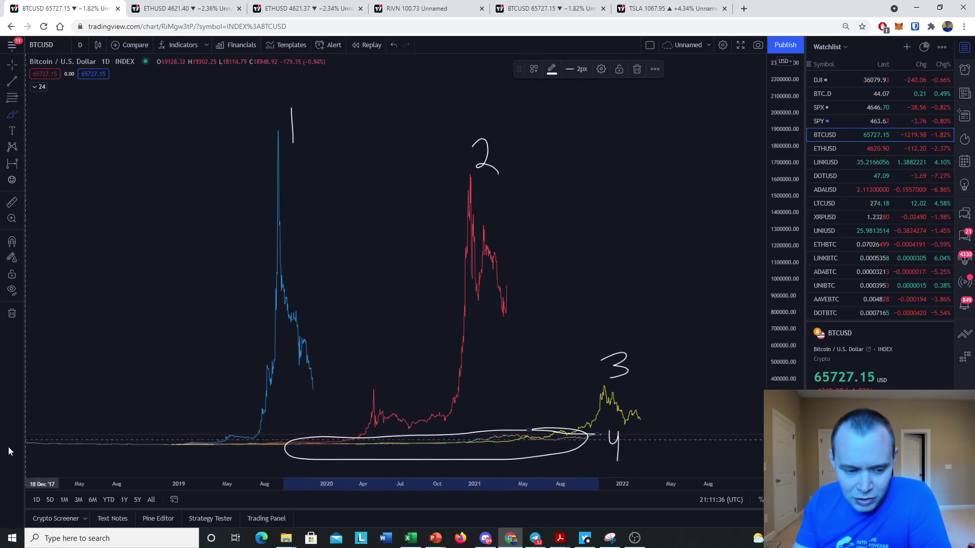
key("ctrl+z")
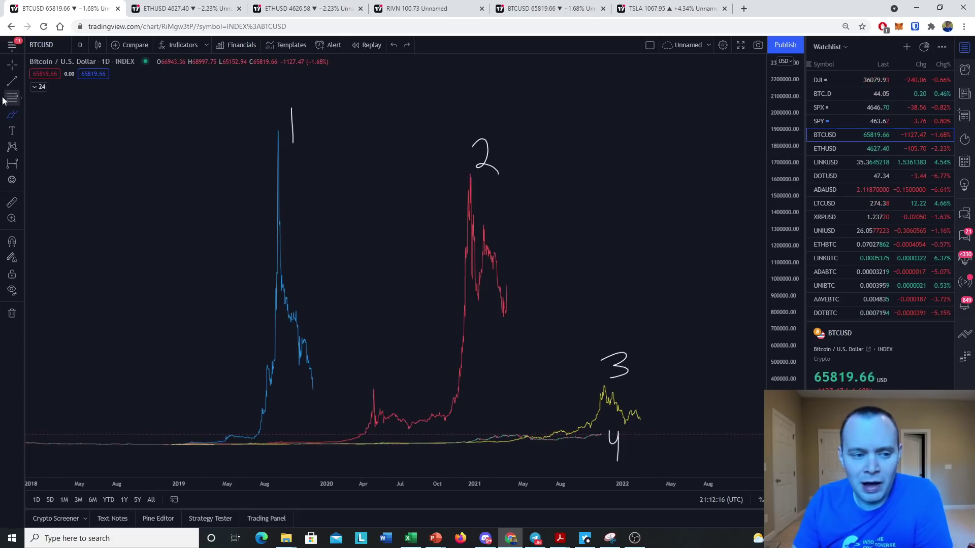
left_click(10, 115)
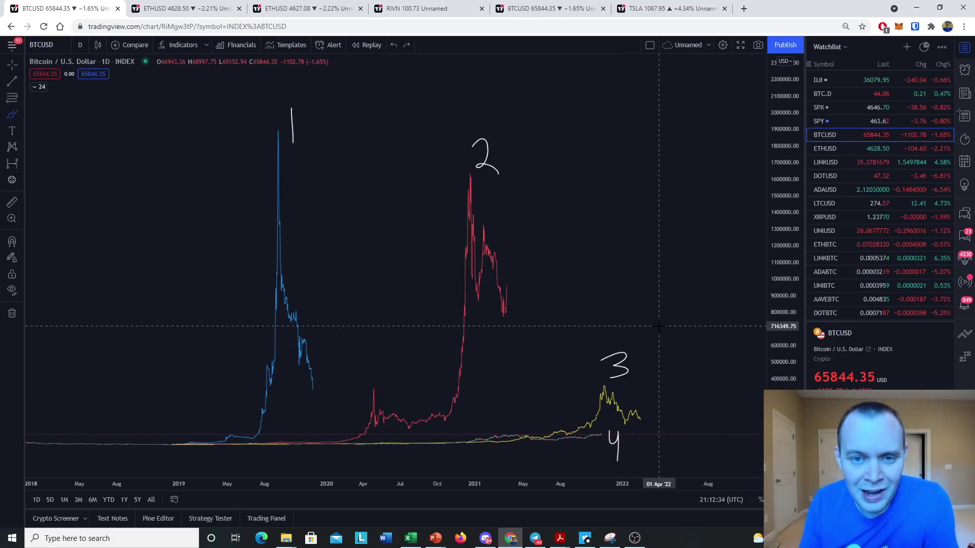
Draw a slanted stroke above the yellow curve's label and circle the end of the current cycle curve with the brush
left_click_drag(656, 342, 574, 324)
mouse_move(603, 429)
left_mouse_down()
mouse_move(579, 445)
mouse_move(590, 451)
left_mouse_up()
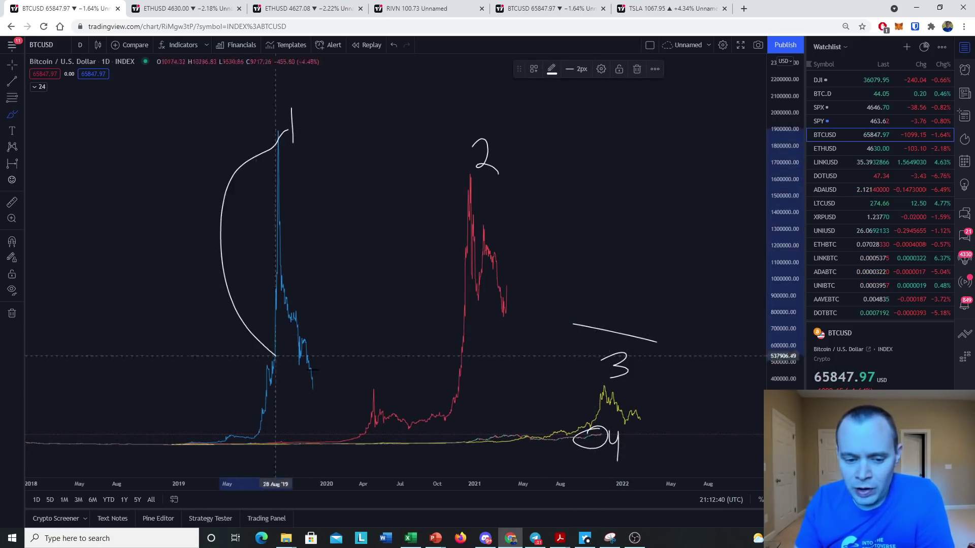
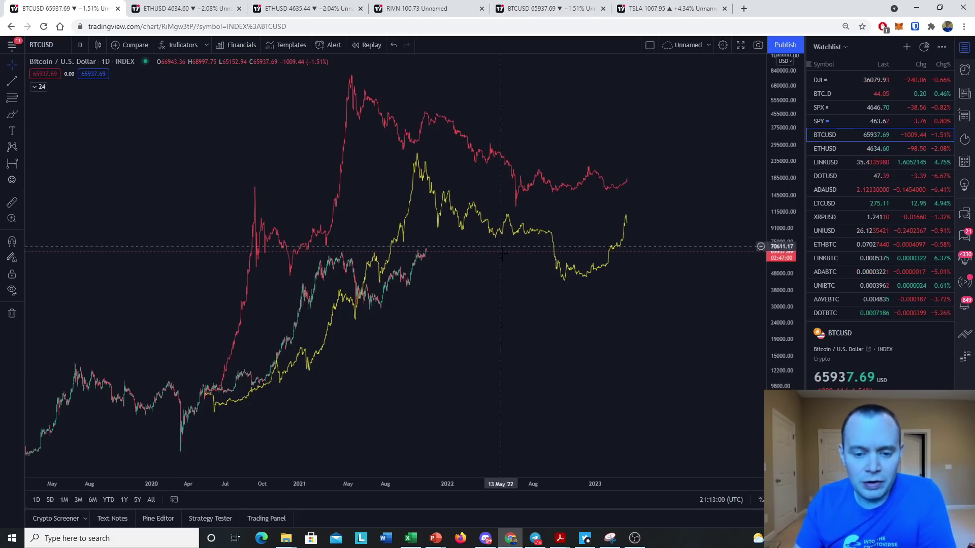
Circle the current cycle's early-2021 price top with the brush and remove the circle
left_click_drag(508, 285, 544, 284)
left_click_drag(382, 294, 341, 294)
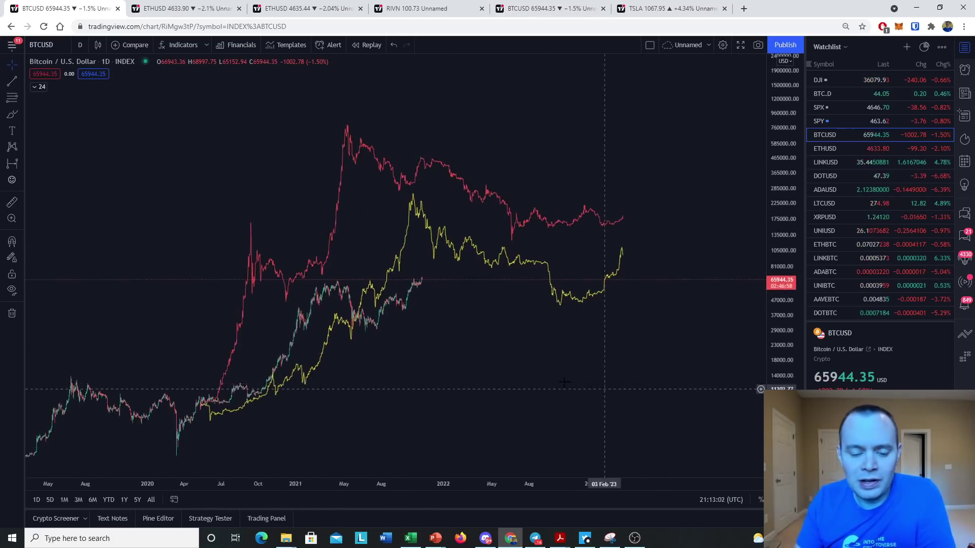
left_click(12, 114)
mouse_move(340, 283)
left_mouse_down()
mouse_move(317, 281)
mouse_move(312, 295)
mouse_move(367, 290)
mouse_move(340, 274)
left_mouse_up()
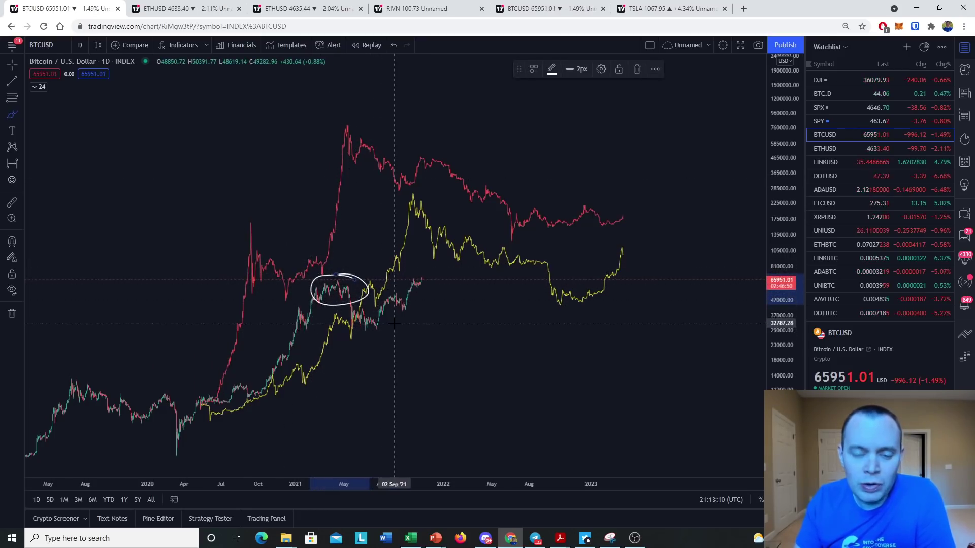
right_click(175, 218)
left_click(233, 412)
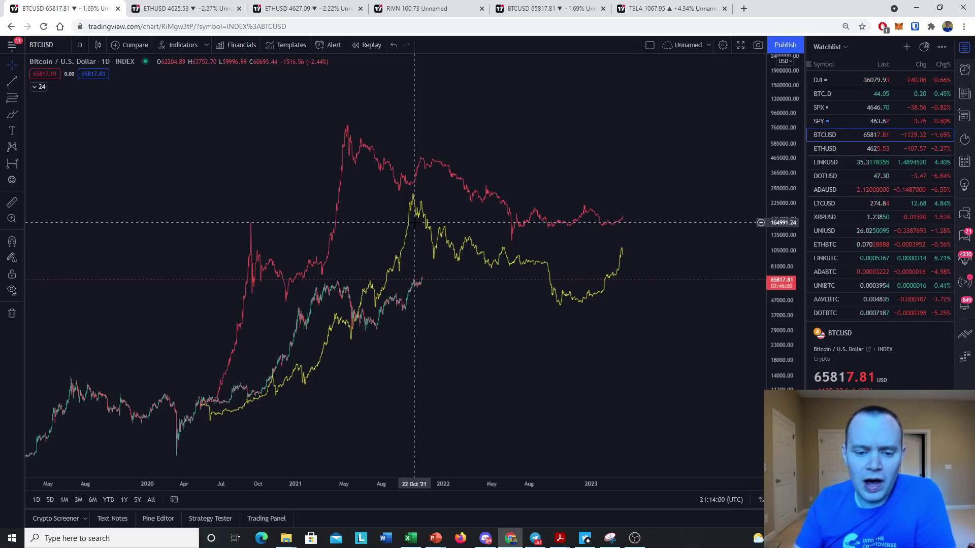
Draw a vertical trend line through the yellow halving-cycle curve's peak at 17 Oct '21, spanning prices from about 14,000 to 1,440,000
left_click(11, 80)
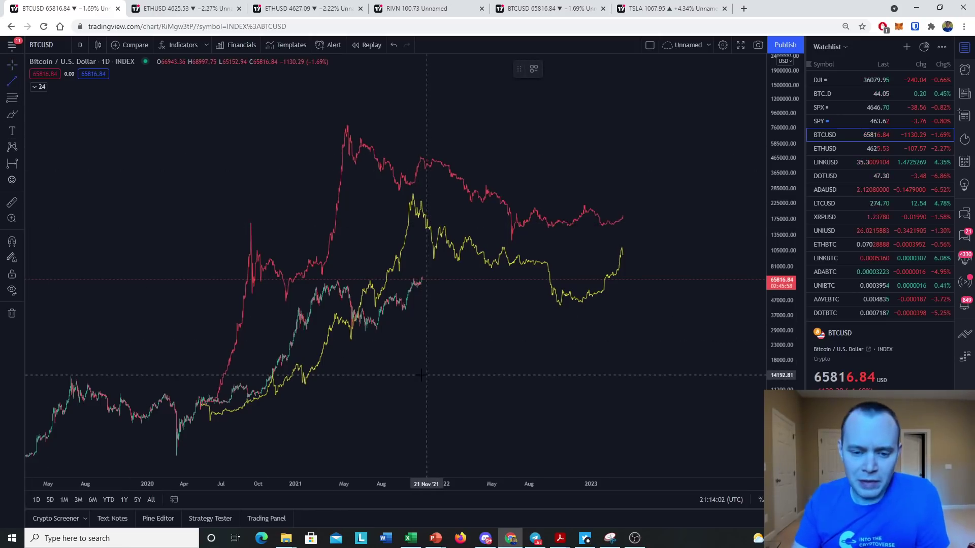
left_click_drag(413, 375, 412, 88)
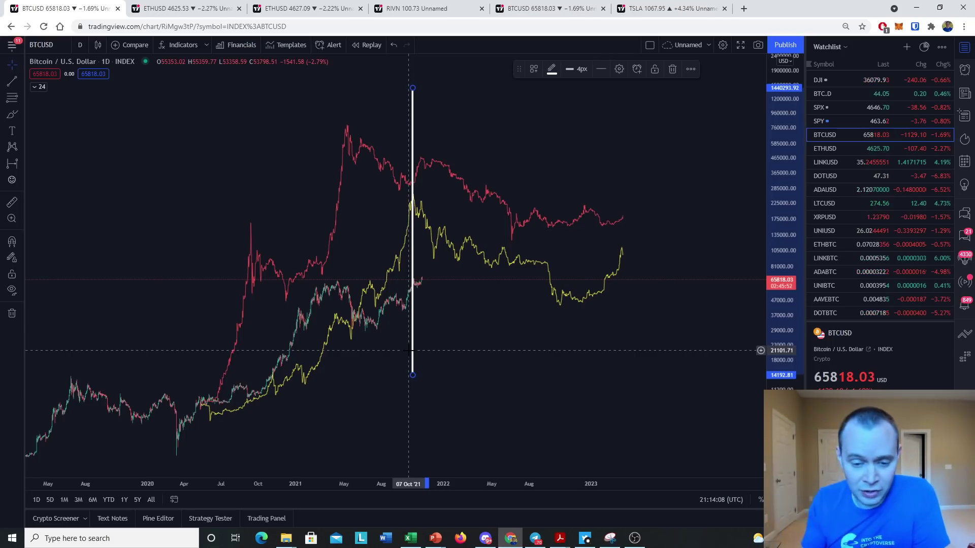
left_click(13, 61)
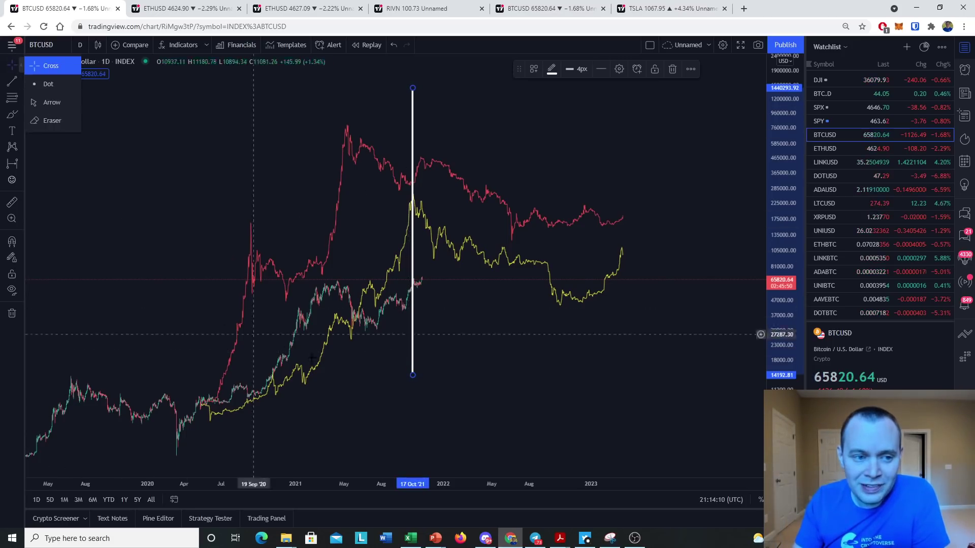
left_click(551, 375)
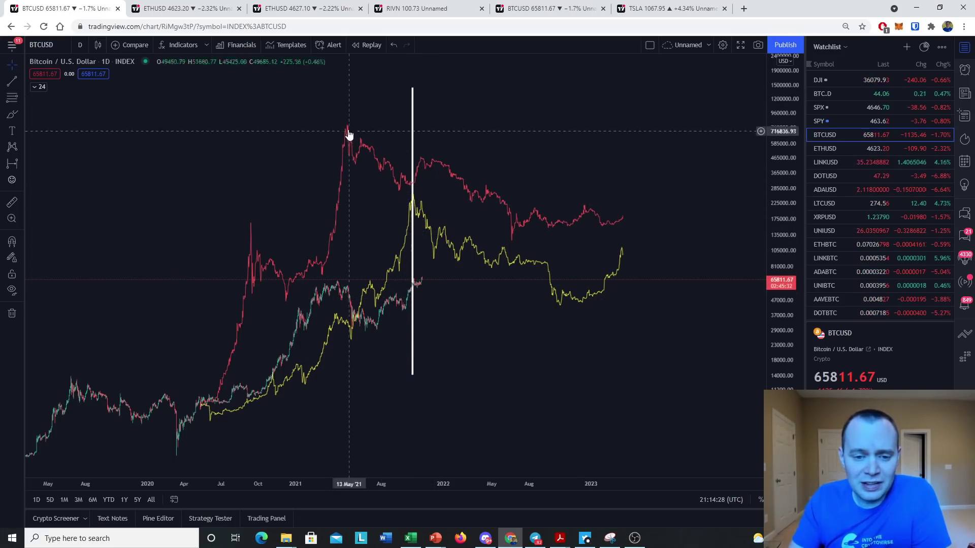
right_click(513, 270)
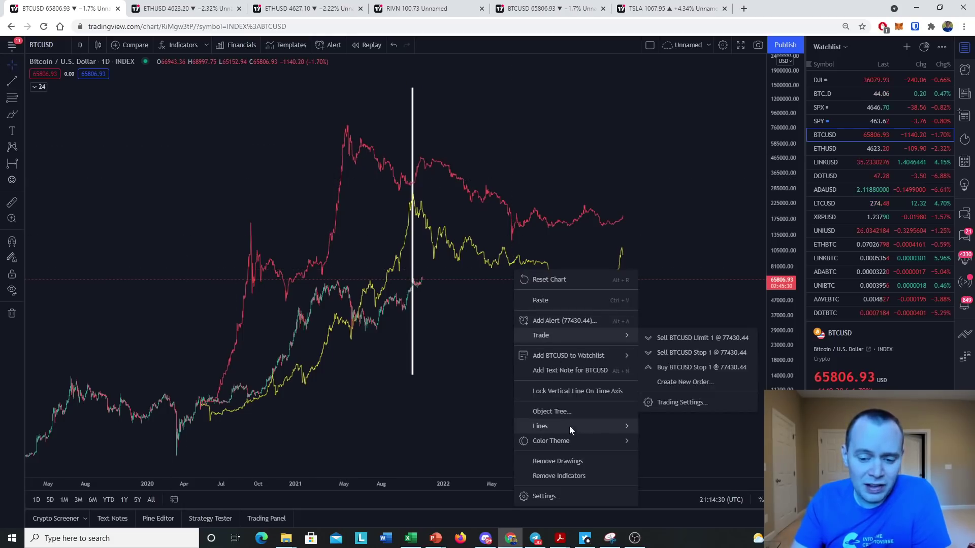
left_click(565, 460)
key("ctrl+z")
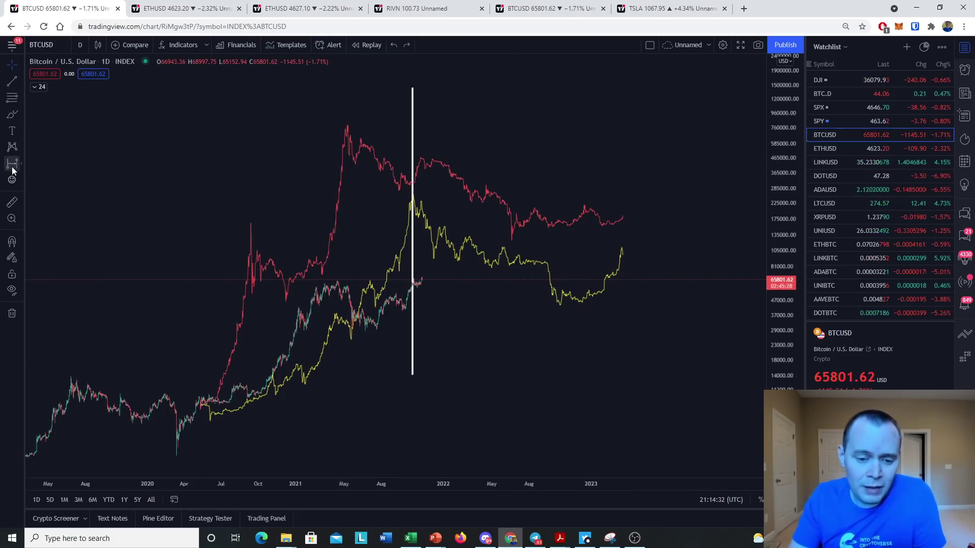
Draw a second vertical trend line through the red halving-cycle curve's peak at 10 May '21, matching the first line's height
left_click(11, 81)
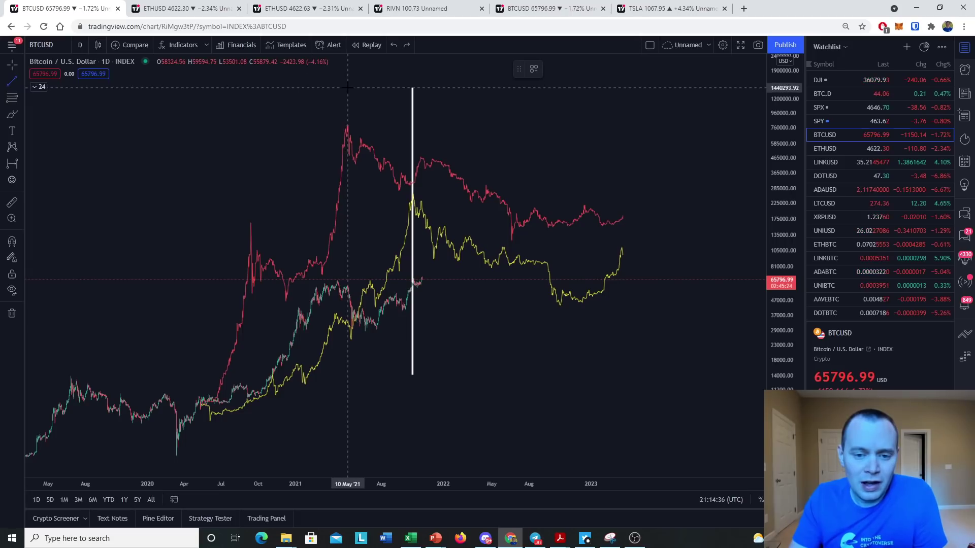
left_click(348, 86)
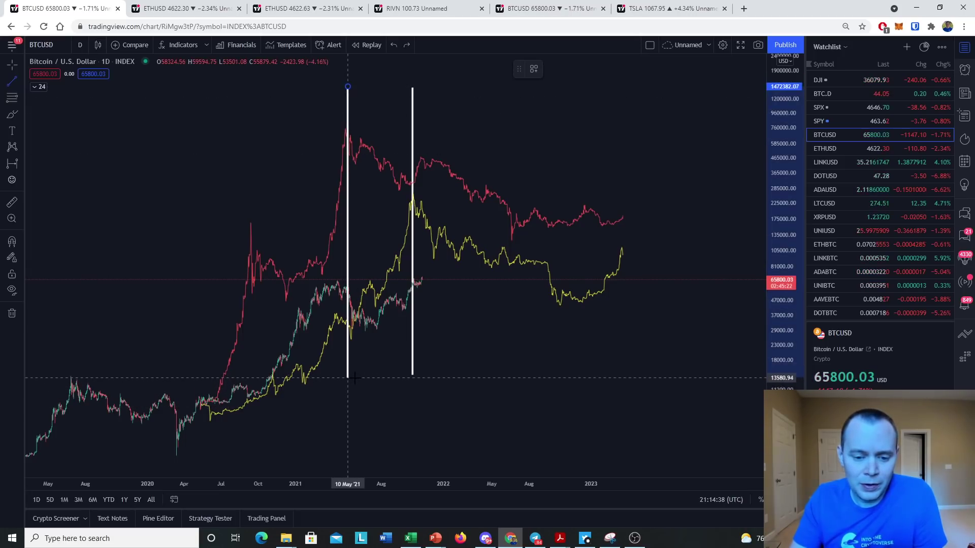
left_click(351, 377)
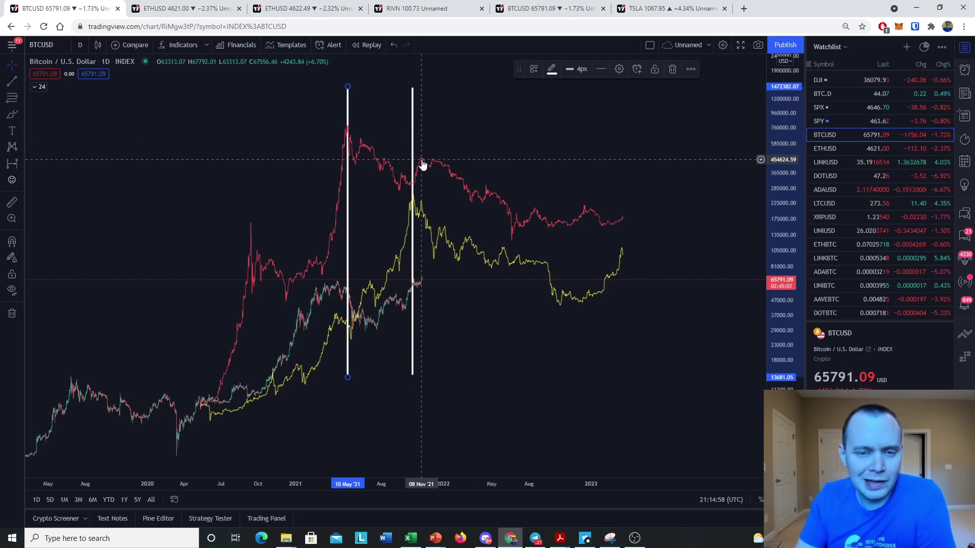
left_click(9, 62)
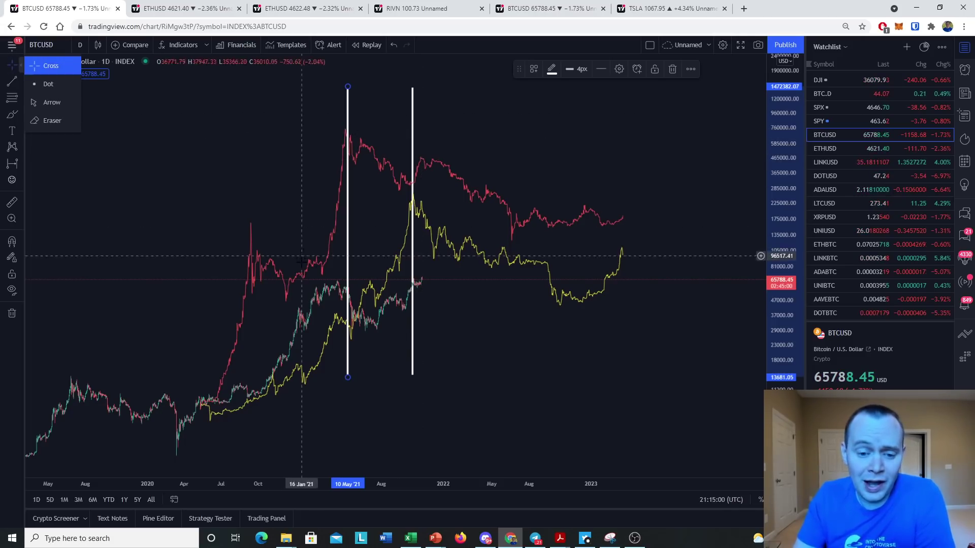
left_click(48, 66)
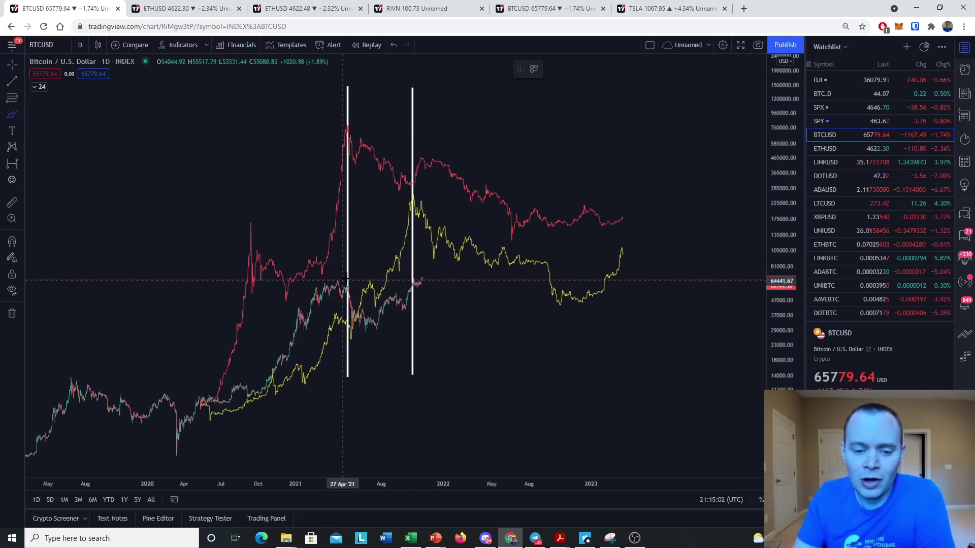
Circle the current cycle's early-2021 top and mid-2021 dip with the brush and delete both circles
left_click_drag(347, 274, 318, 277)
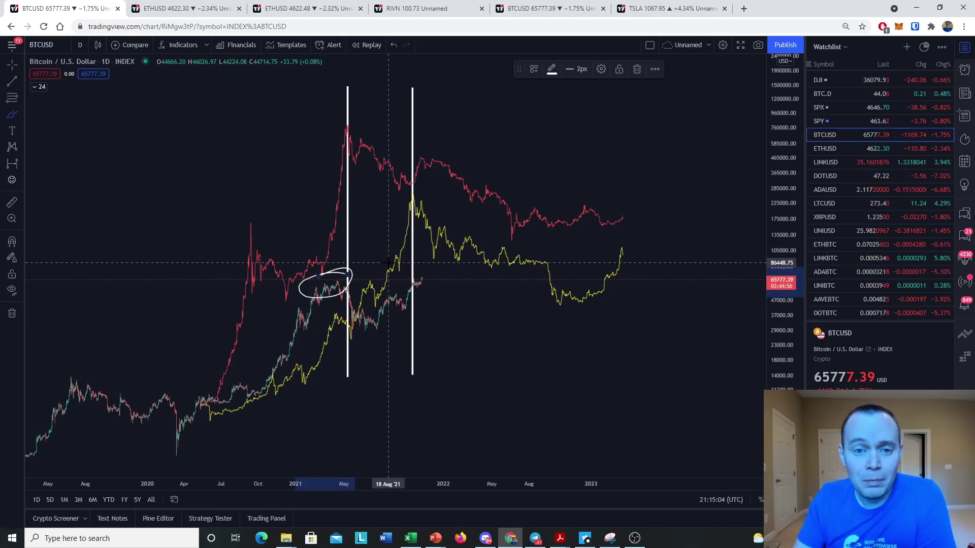
mouse_move(408, 304)
left_mouse_down()
mouse_move(348, 316)
mouse_move(369, 304)
left_mouse_up()
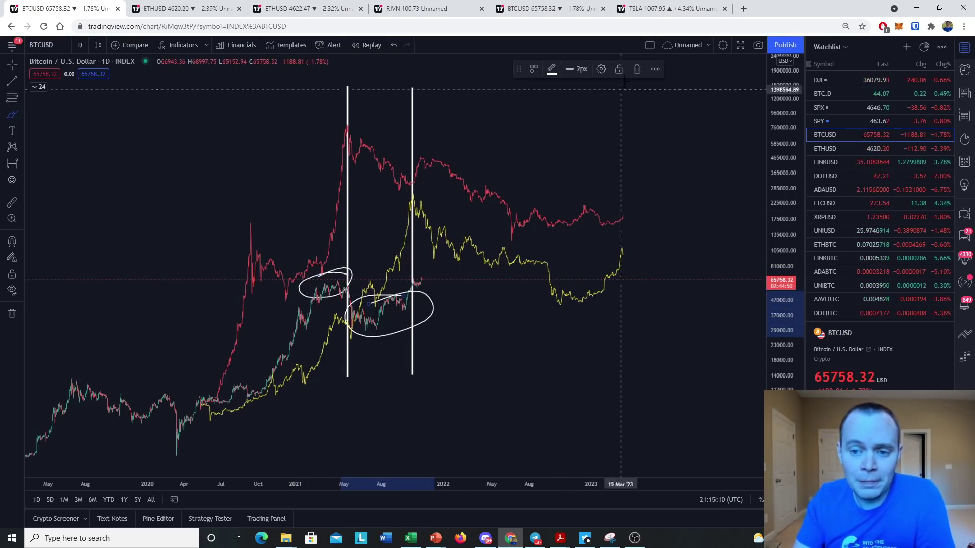
left_click(638, 70)
key("Escape")
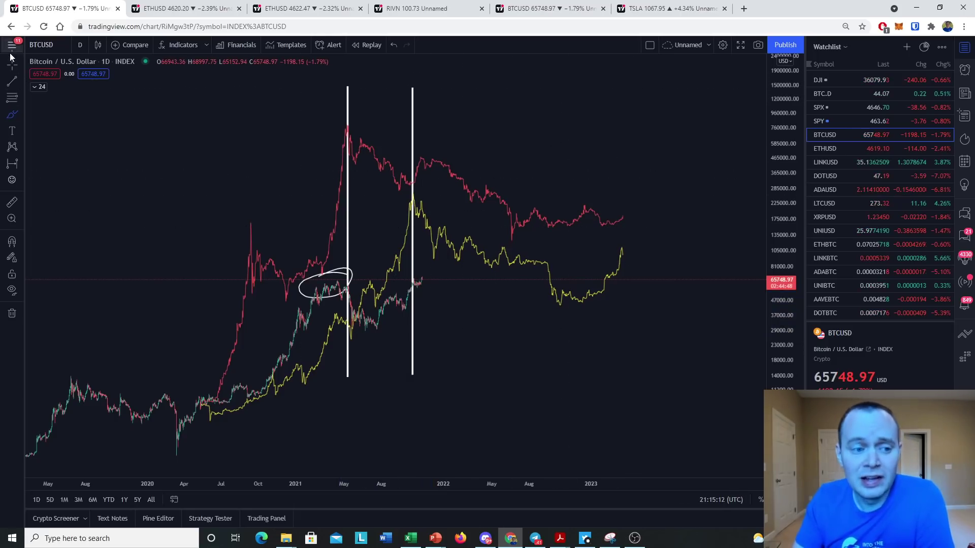
left_click(329, 275)
key("Delete")
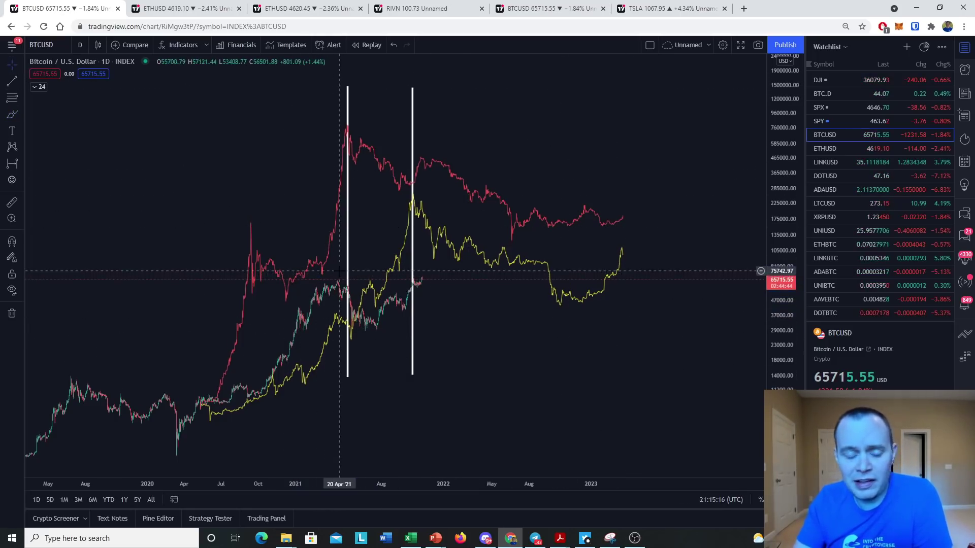
Measure the time between the two vertical lines with a date range and place a 161-day range forward from the October 2021 line
left_click(12, 163)
left_click(347, 141)
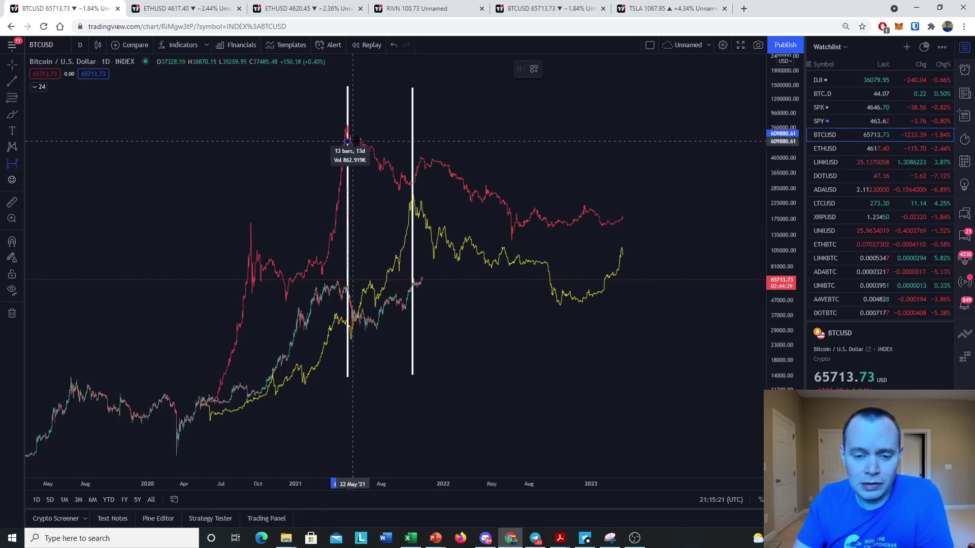
left_click(412, 141)
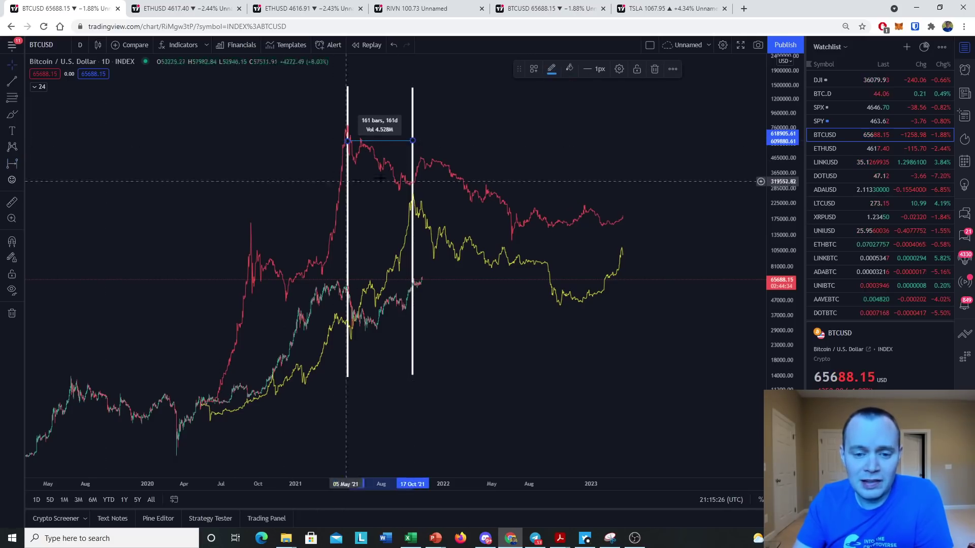
left_click(10, 164)
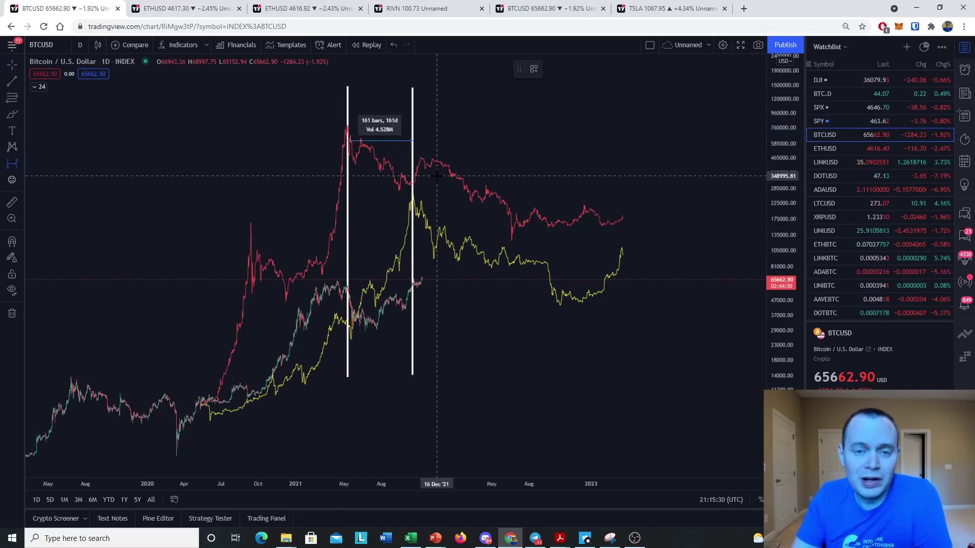
left_click(411, 188)
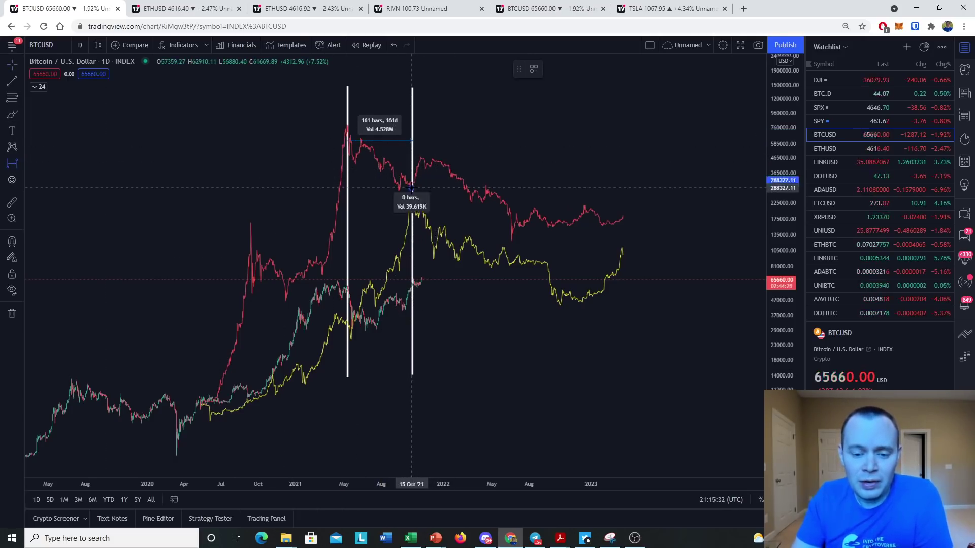
left_click(477, 185)
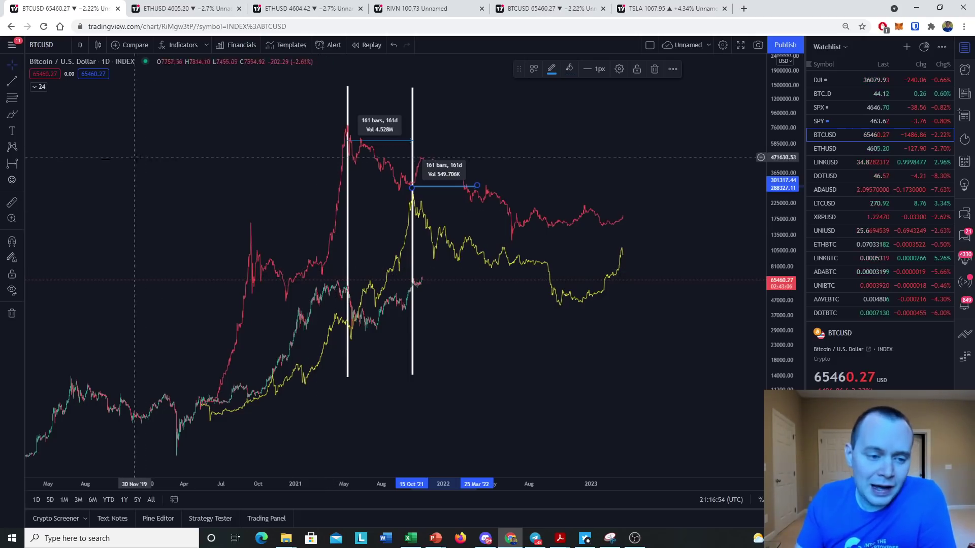
Show the BTC Market Cycles indicator and hide the Bitcoin Halving Cycles indicator
left_click(38, 87)
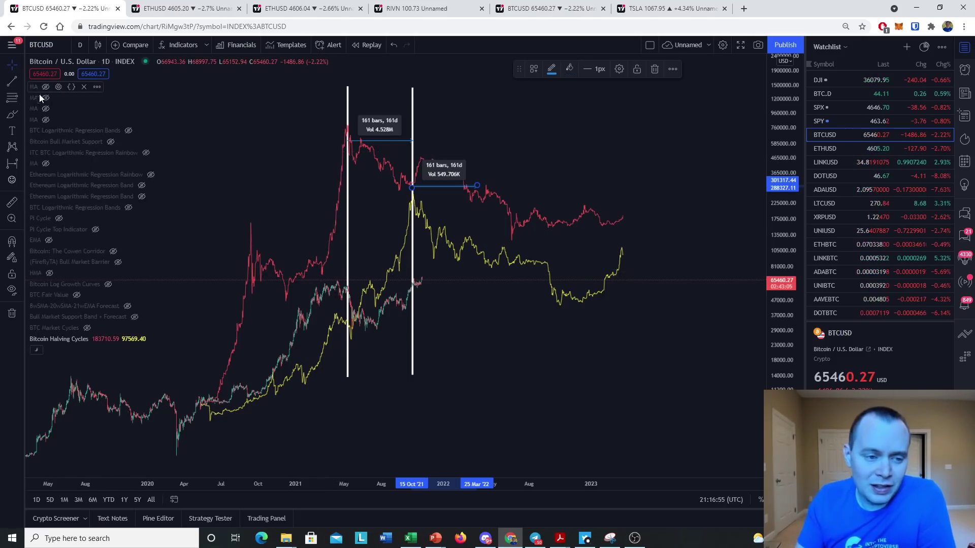
left_click(87, 327)
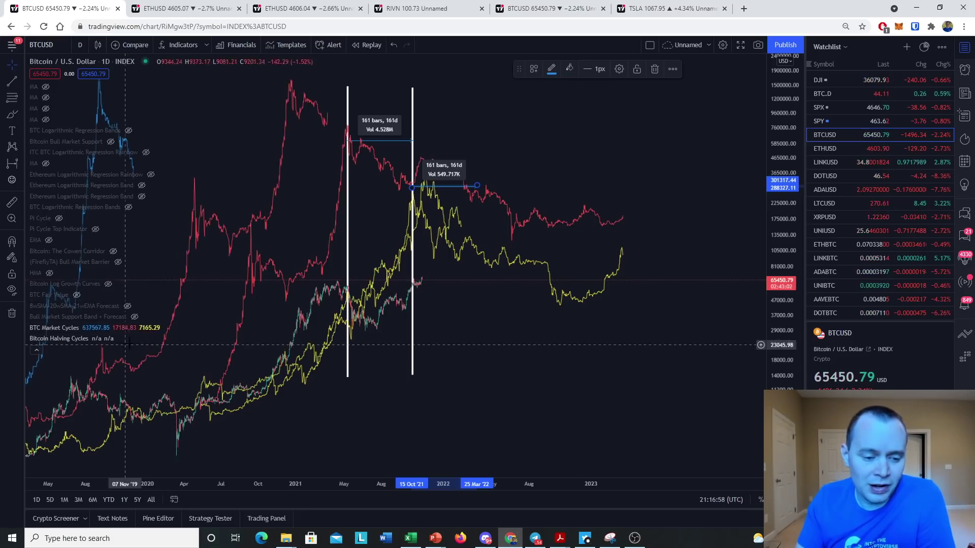
left_click(95, 339)
left_click(37, 349)
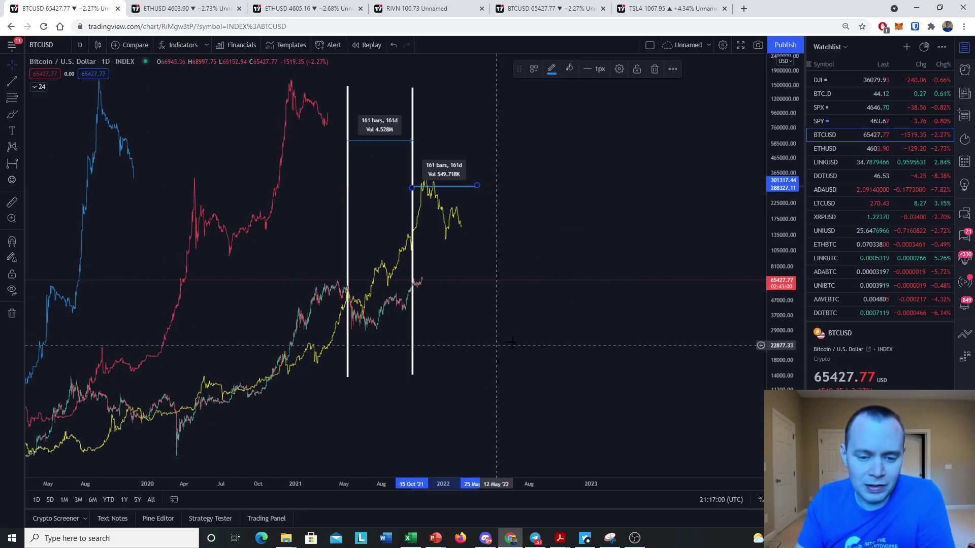
Remove all drawings from the chart and bring the market cycle curves since 2018 into view
right_click(514, 293)
left_click(550, 482)
scroll(262, 307, "left", 10)
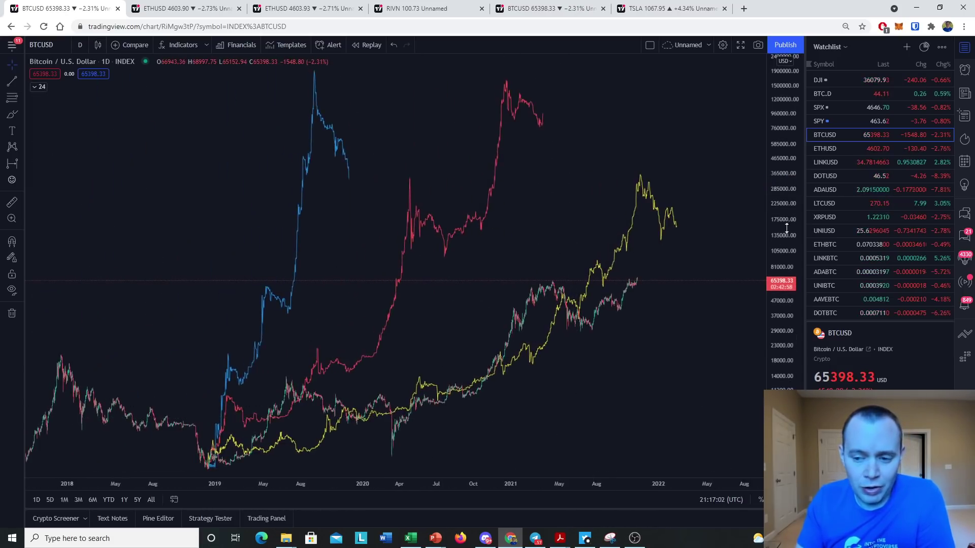
Measure the time from the blue cycle's peak to the red peak and from the red peak to the yellow peak with date ranges
left_click(12, 163)
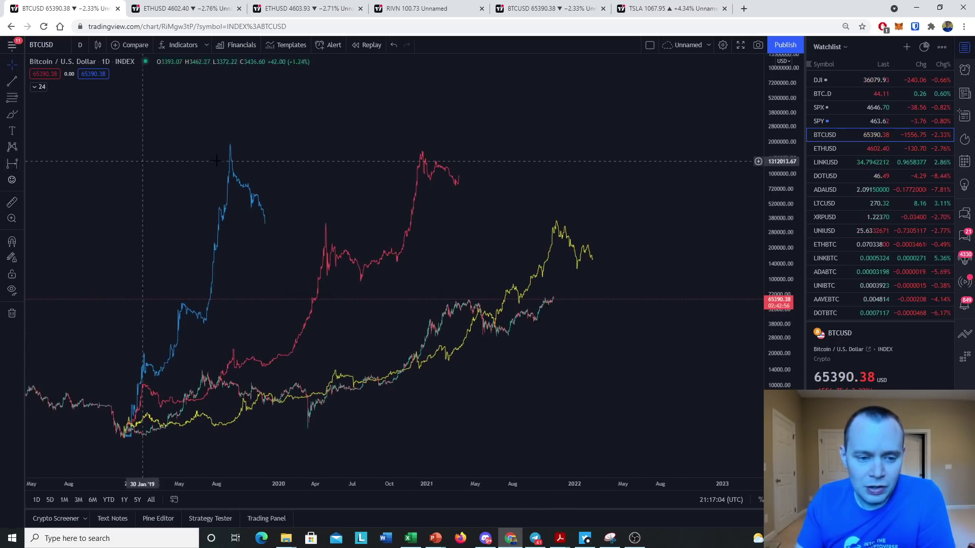
left_click(230, 146)
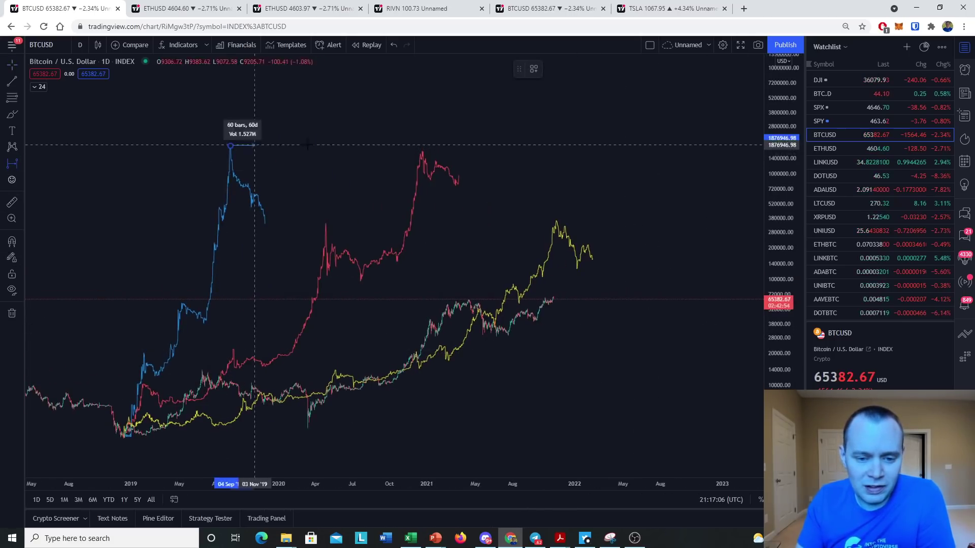
left_click(422, 143)
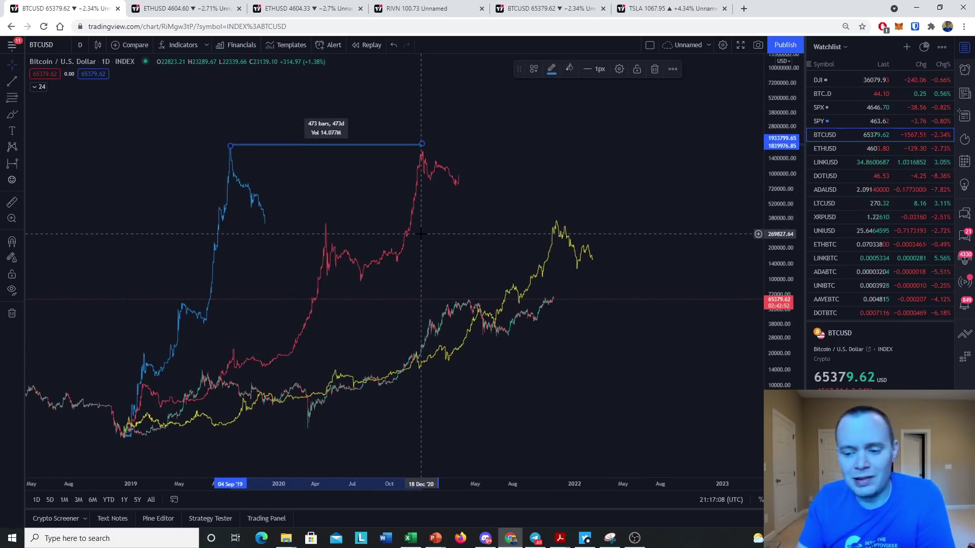
left_click(11, 163)
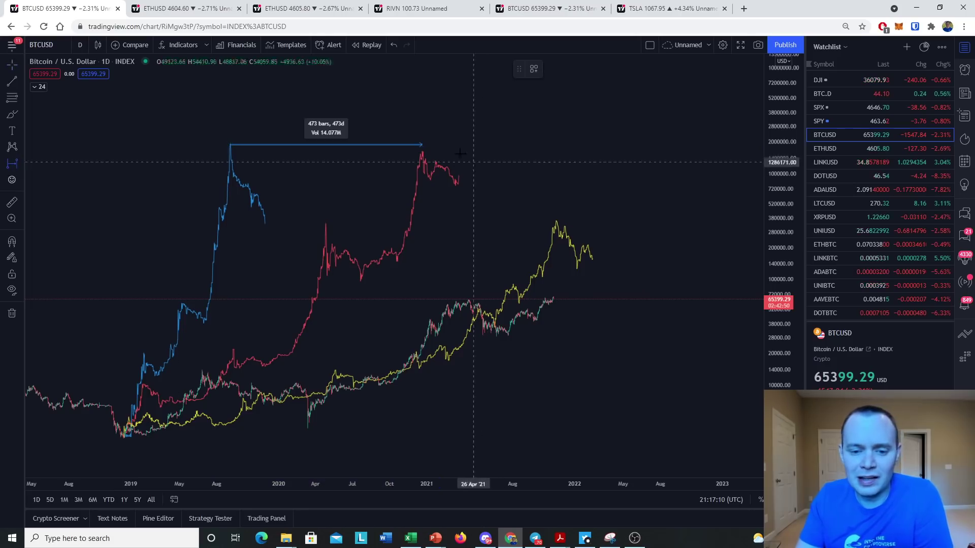
left_click(422, 139)
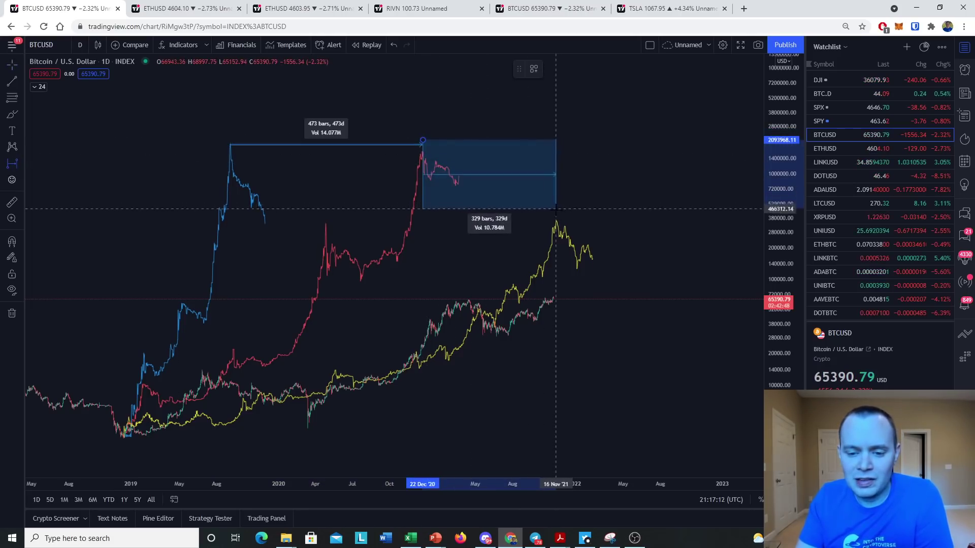
left_click(556, 216)
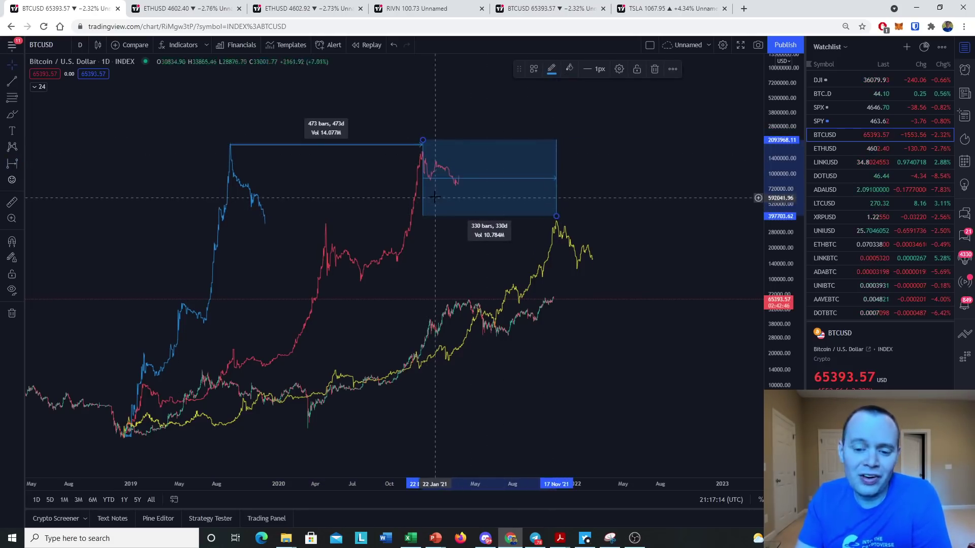
Try a date range of about 228 days forward from the yellow cycle's peak, and delete it
left_click(20, 64)
left_click(45, 65)
scroll(360, 170, "right", 5)
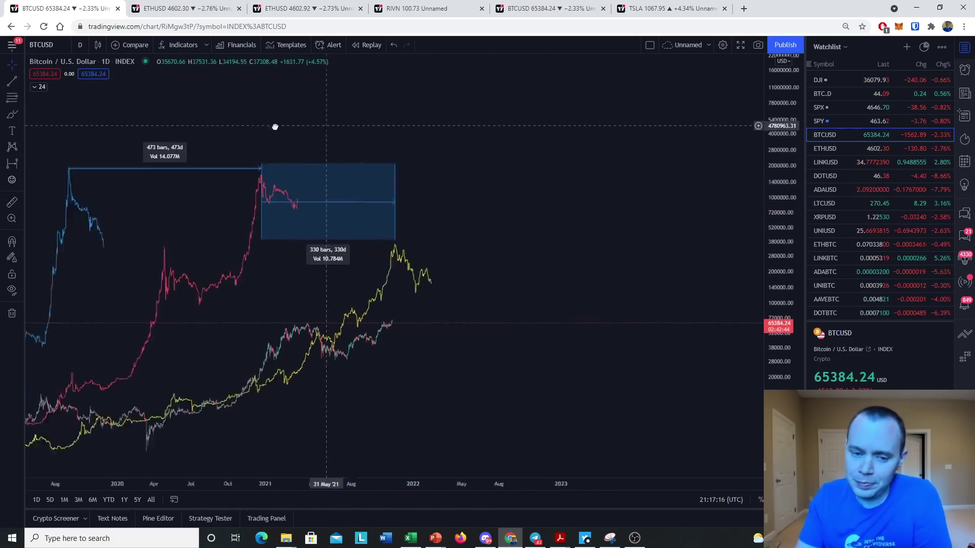
scroll(360, 170, "down", 2)
scroll(570, 189, "left", 4)
left_click_drag(659, 232, 643, 264)
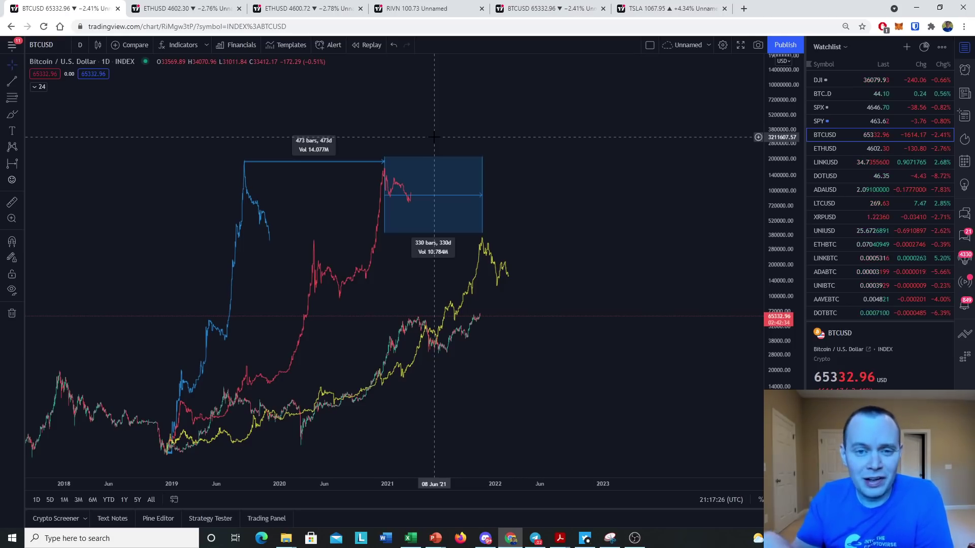
left_click(12, 163)
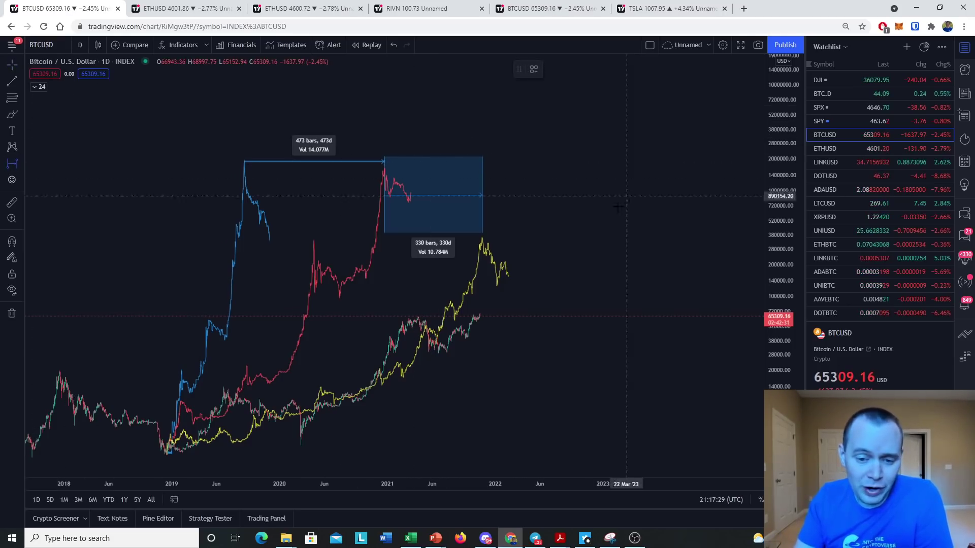
left_click(482, 192)
left_click(549, 193)
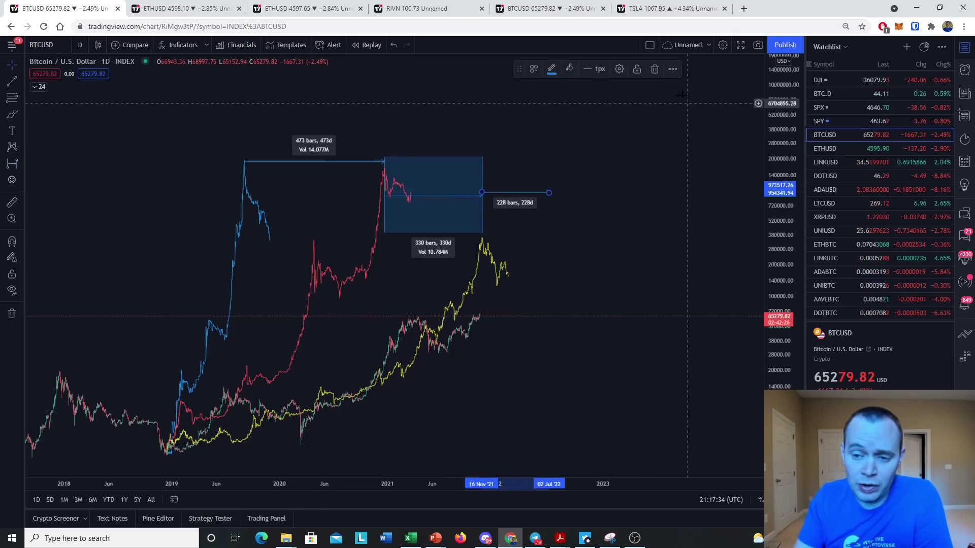
left_click(653, 68)
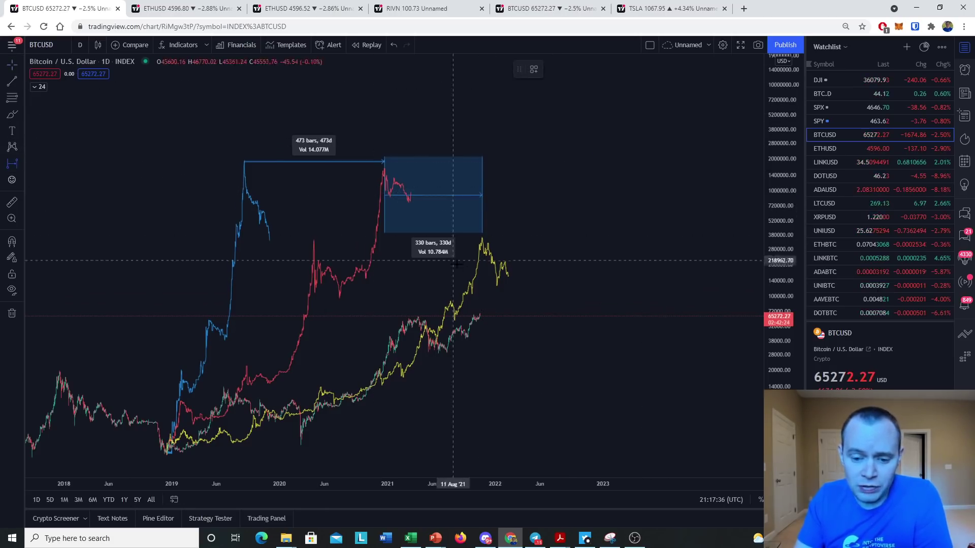
Place a date range forward from mid-November 2021, below the yellow peak, and shorten it to about 292 days, ending in September 2022
left_click(481, 283)
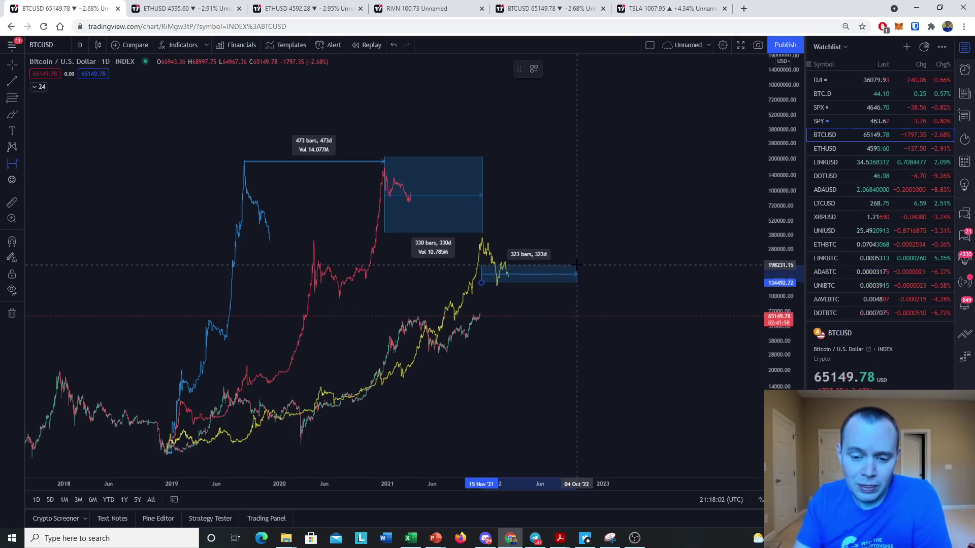
left_click(577, 264)
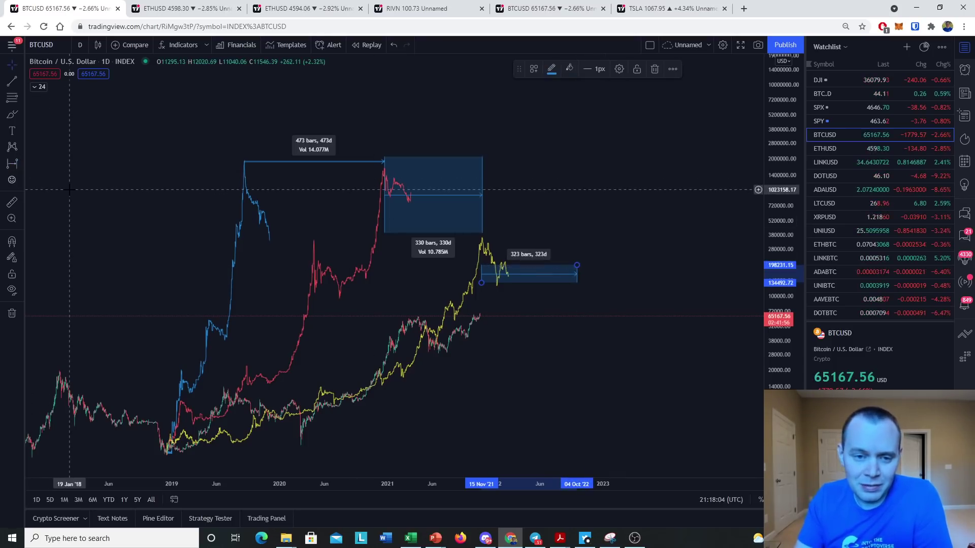
left_click(20, 65)
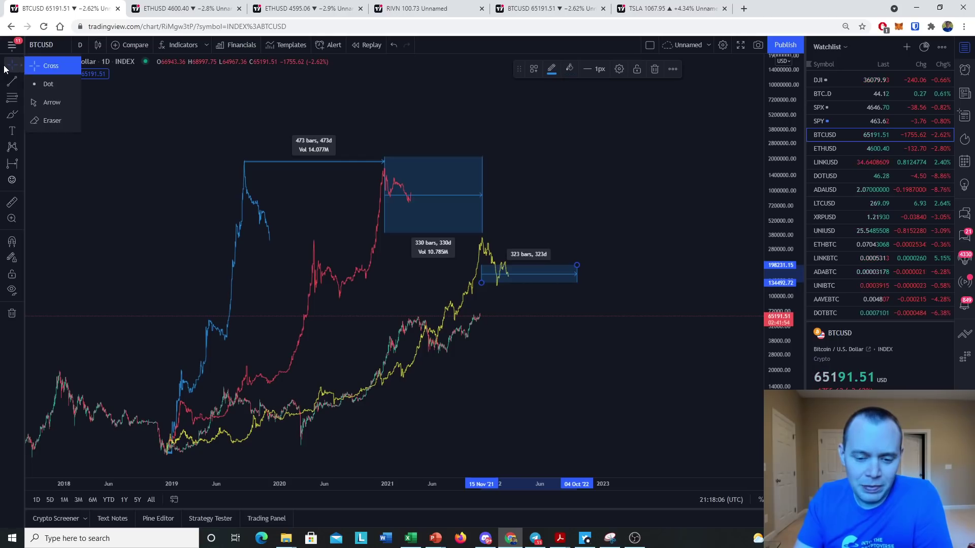
left_click(584, 226)
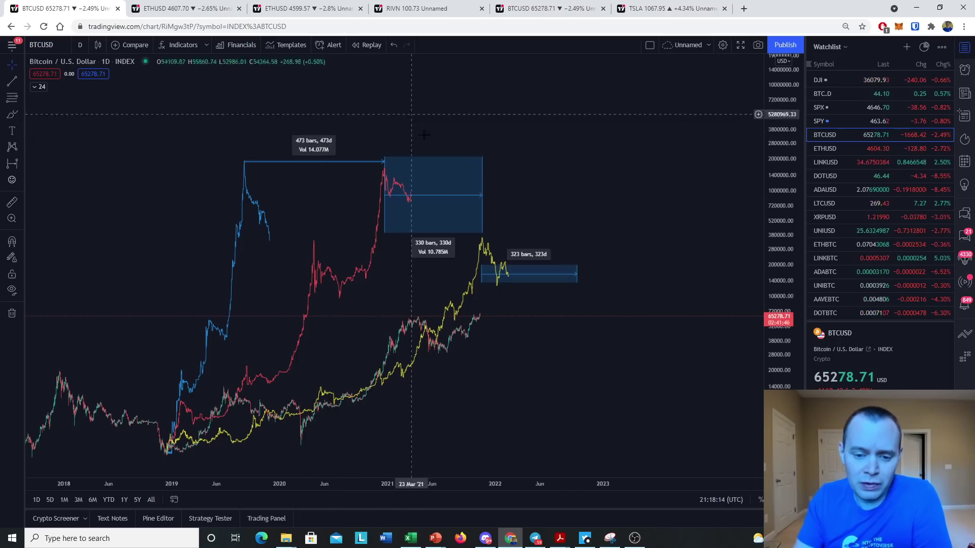
mouse_move(577, 267)
left_mouse_down()
mouse_move(541, 267)
mouse_move(568, 266)
left_mouse_up()
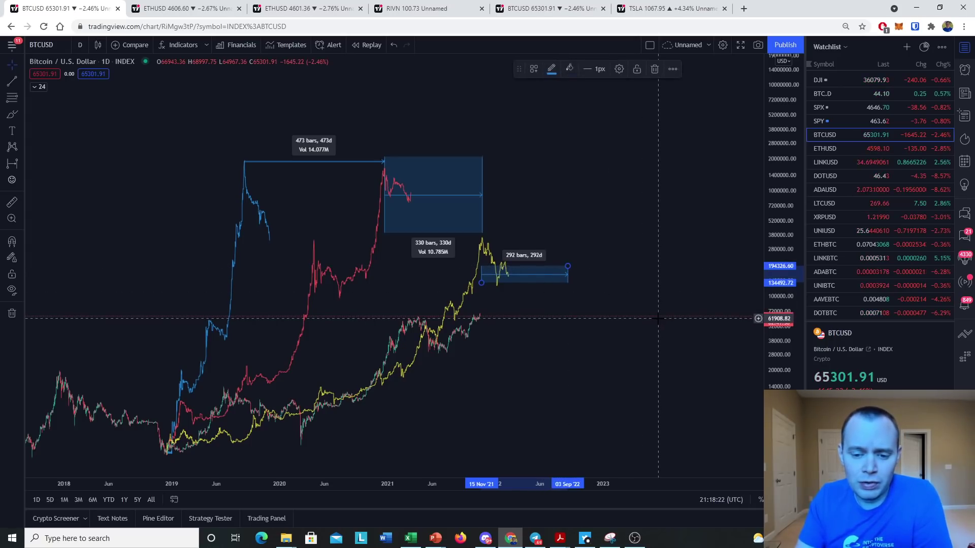
Remove all date-range drawings from the BTCUSD chart
right_click(268, 152)
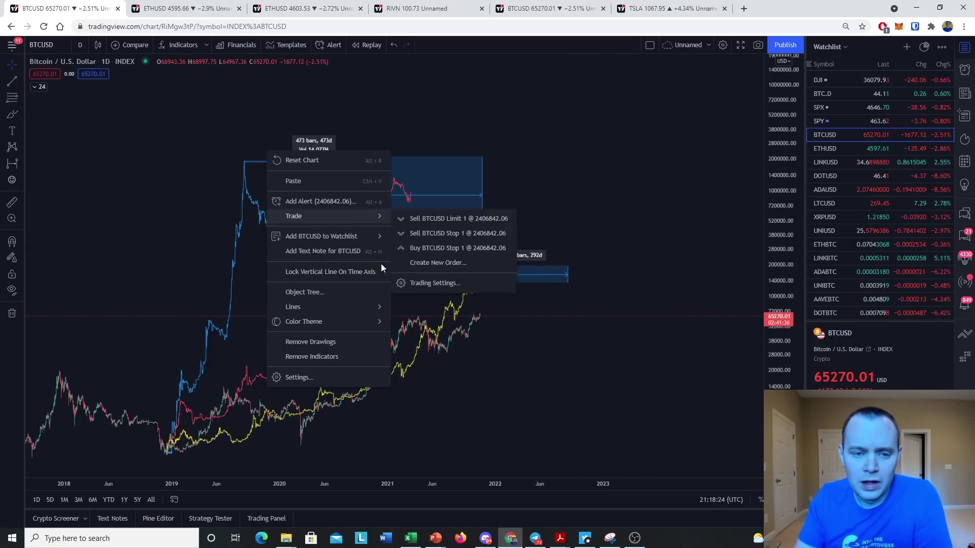
left_click(350, 347)
left_click_drag(381, 274, 451, 234)
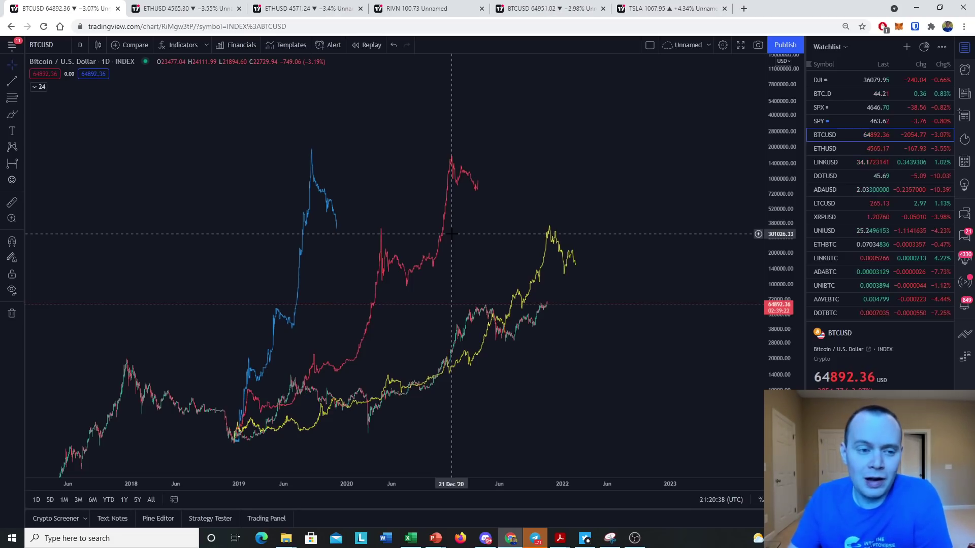
Show the Bitcoin Halving Cycles indicator and hide the BTC Market Cycles indicator, leaving the market cycle settings as they are
left_click(35, 87)
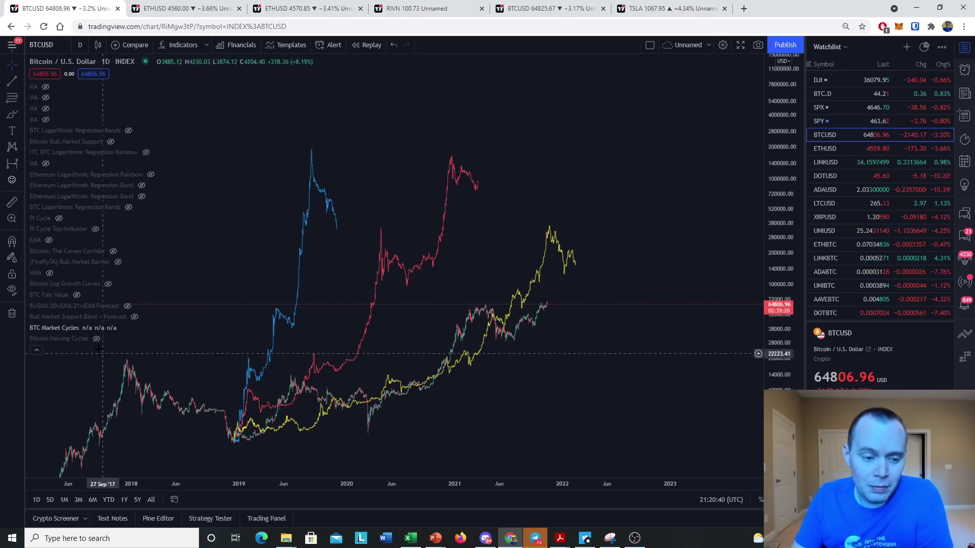
left_click(101, 328)
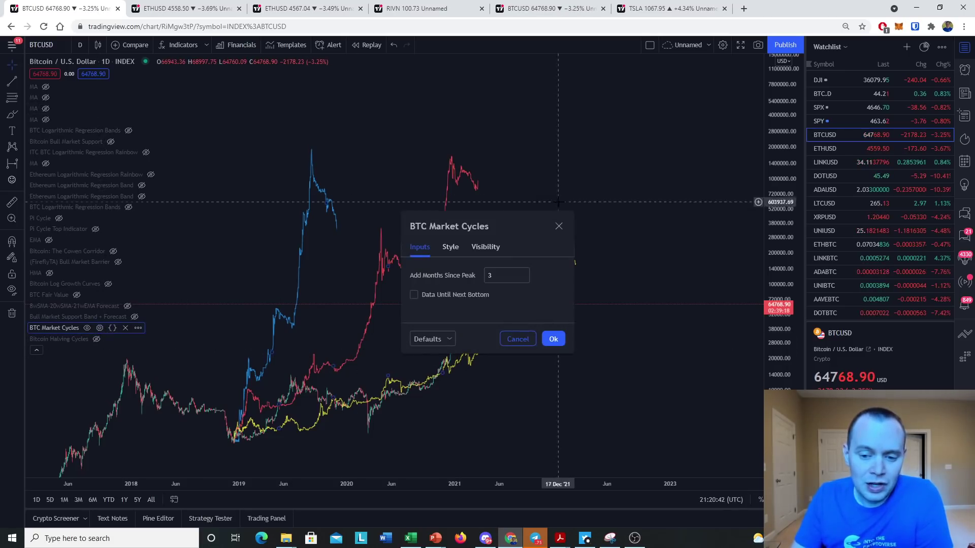
left_click(559, 226)
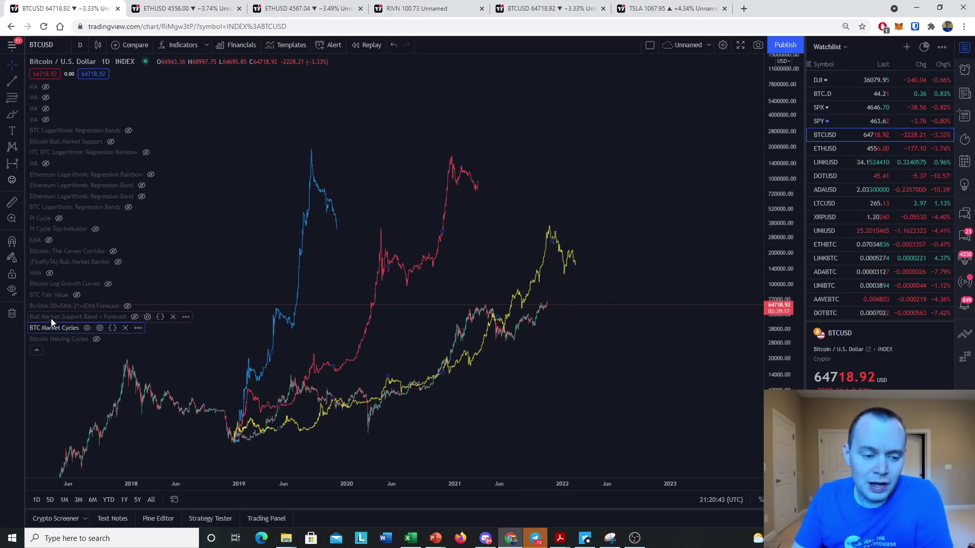
left_click(100, 328)
left_click(558, 226)
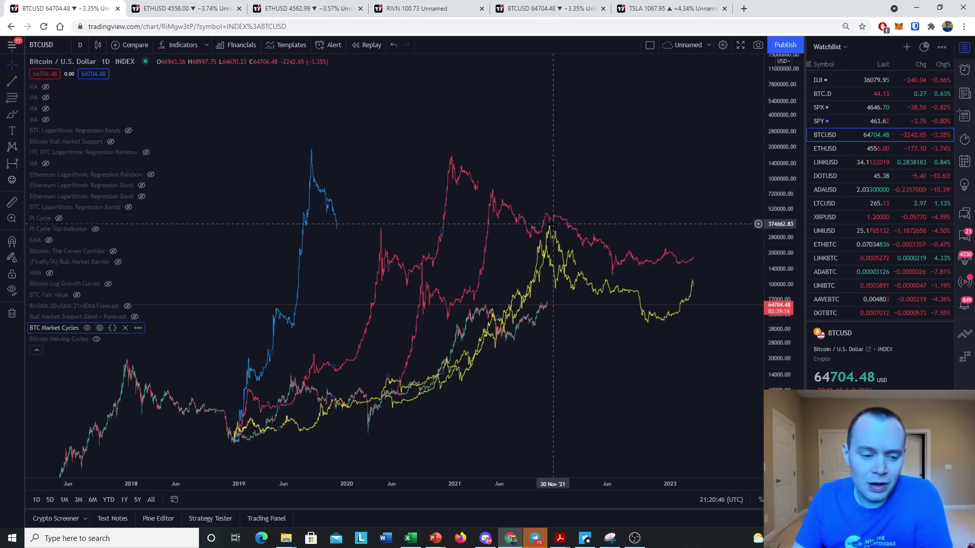
left_click(99, 327)
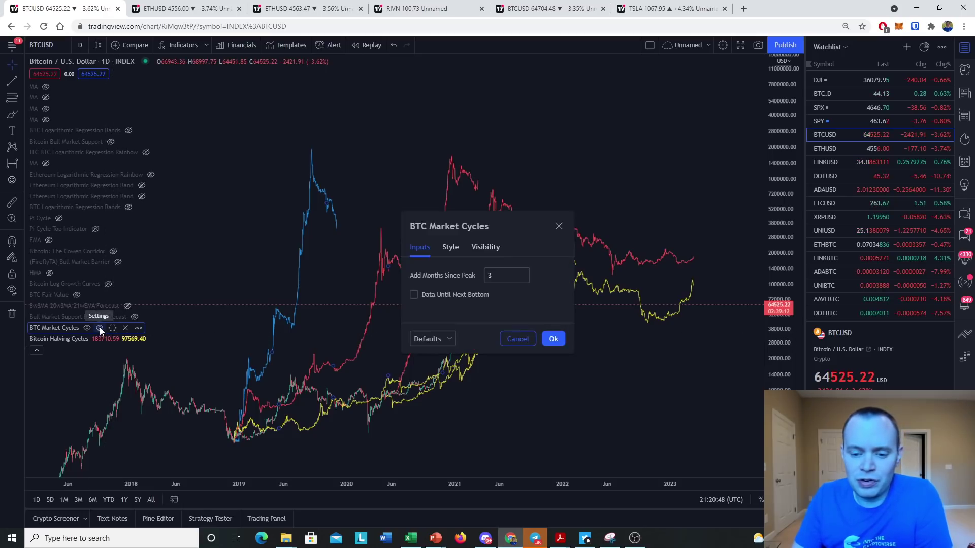
left_click(559, 227)
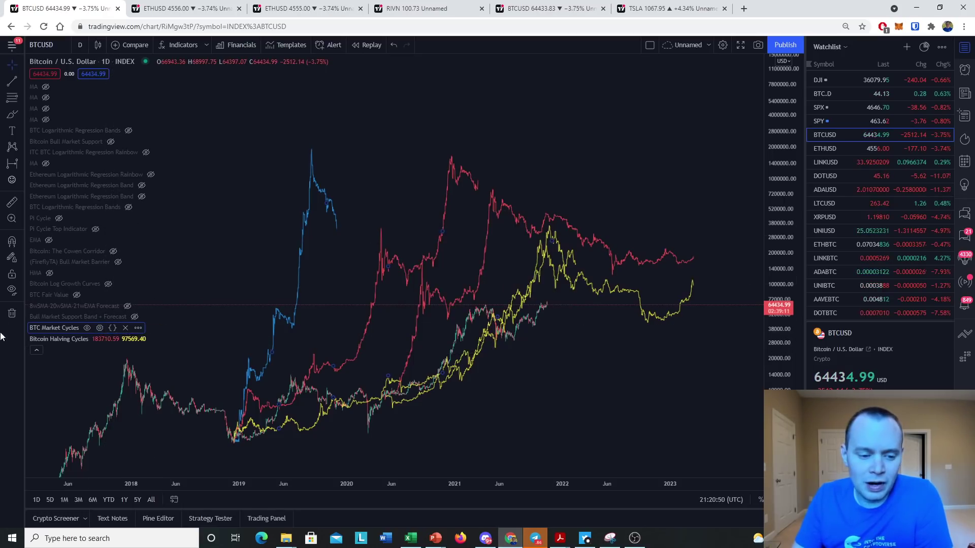
left_click(87, 328)
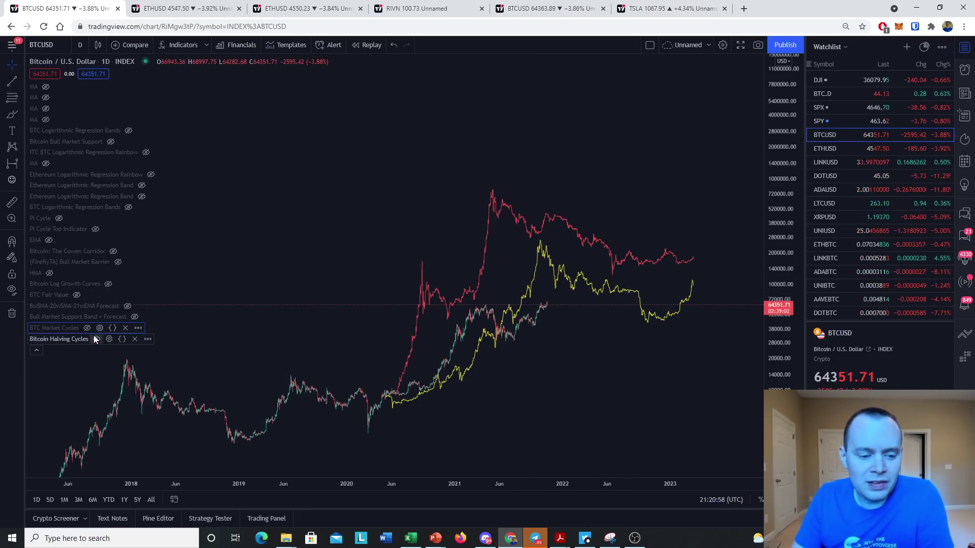
Switch the overlay back from Bitcoin Halving Cycles to BTC Market Cycles and collapse the indicator list
left_click(94, 336)
left_click(89, 330)
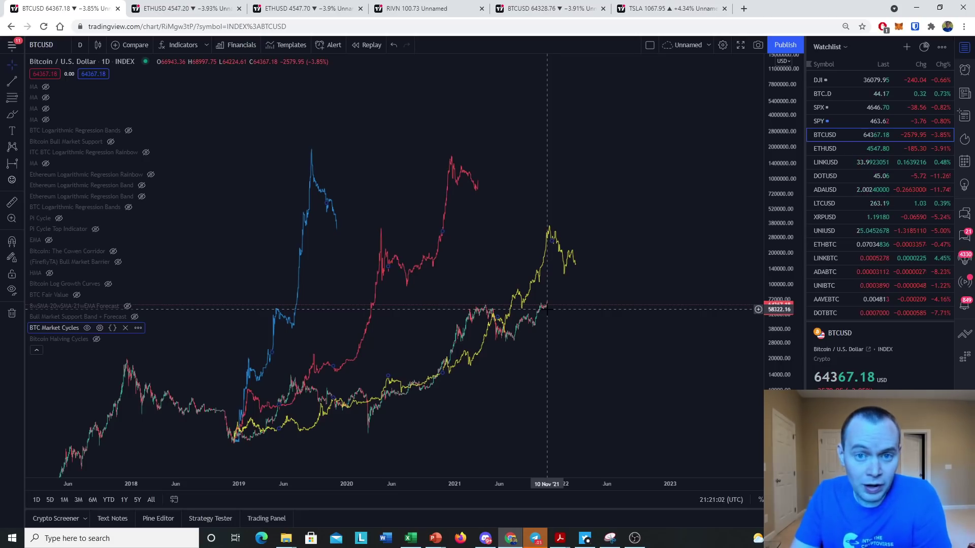
left_click_drag(547, 309, 562, 304)
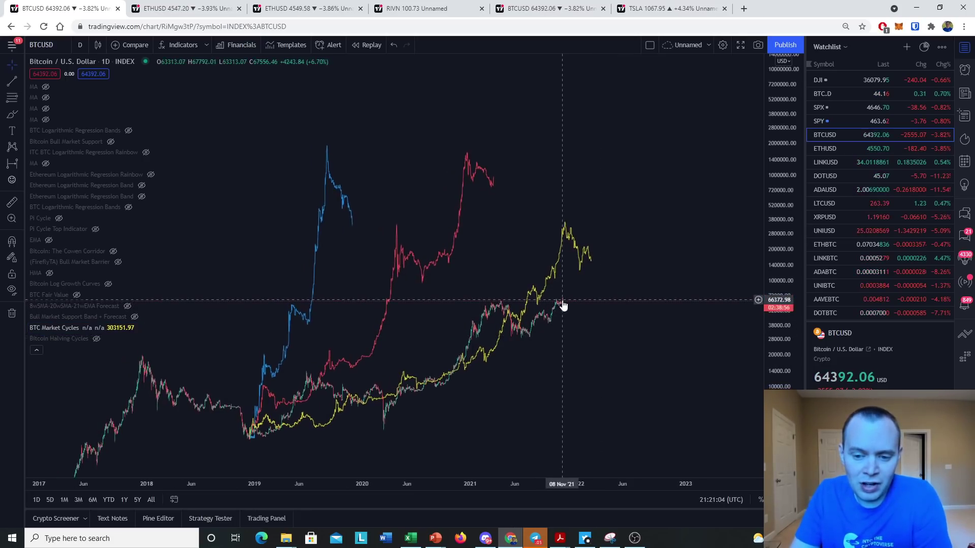
left_click_drag(610, 325, 626, 316)
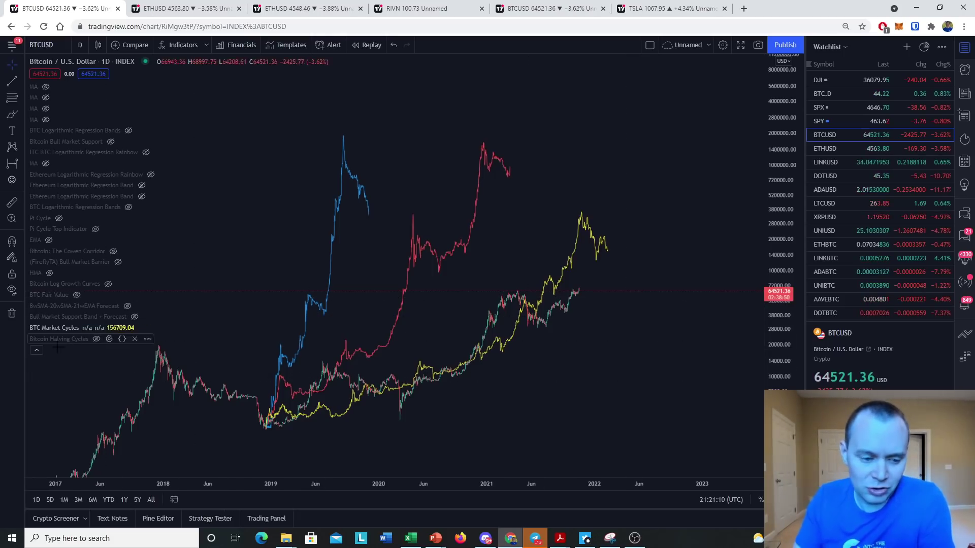
left_click(37, 351)
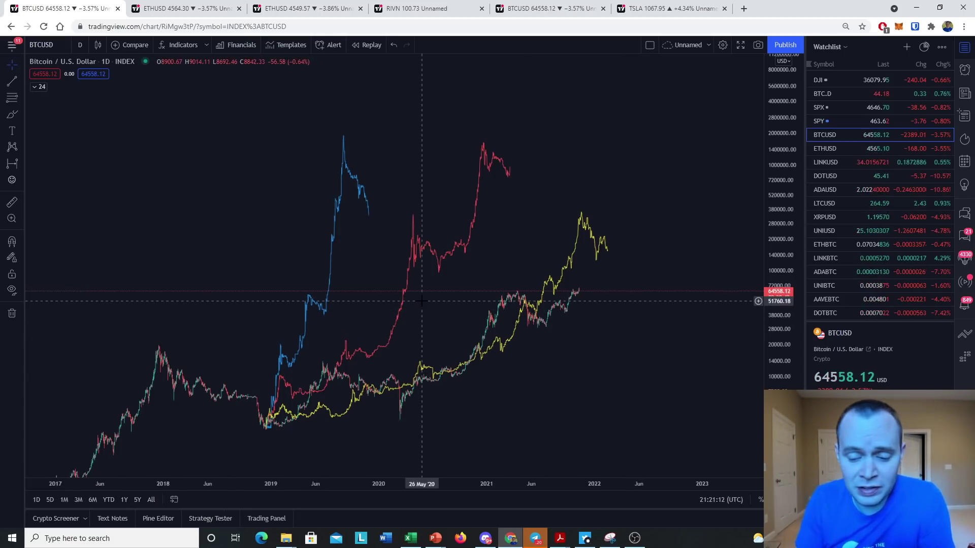